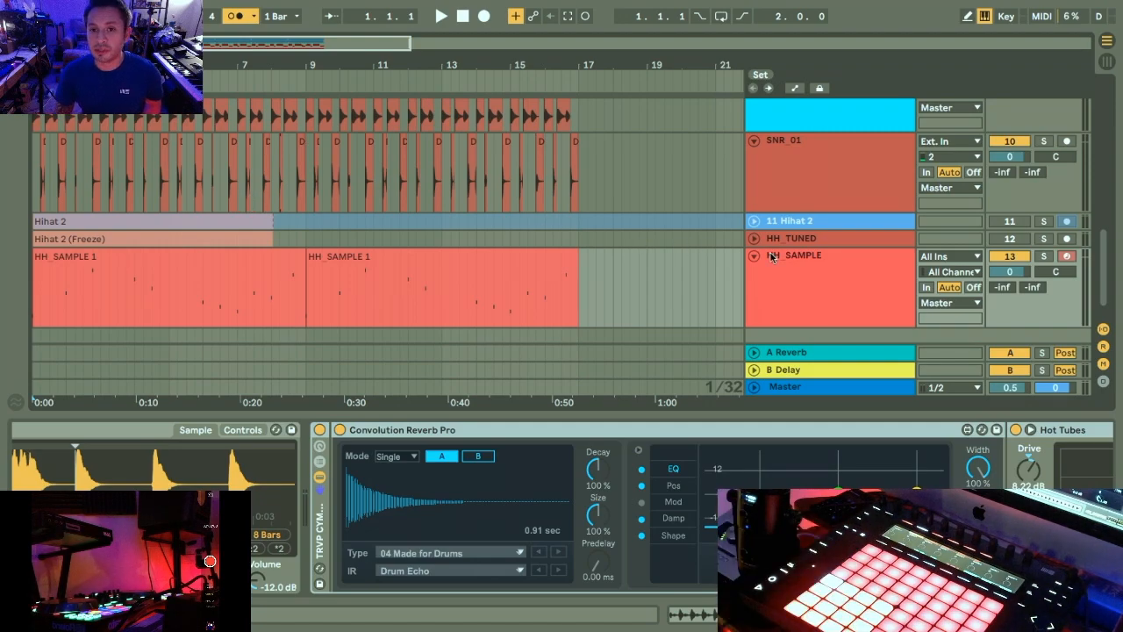
Select the 1 KORG track at the start of the track list and toggle its device view.
scroll(818, 195, "up", 5)
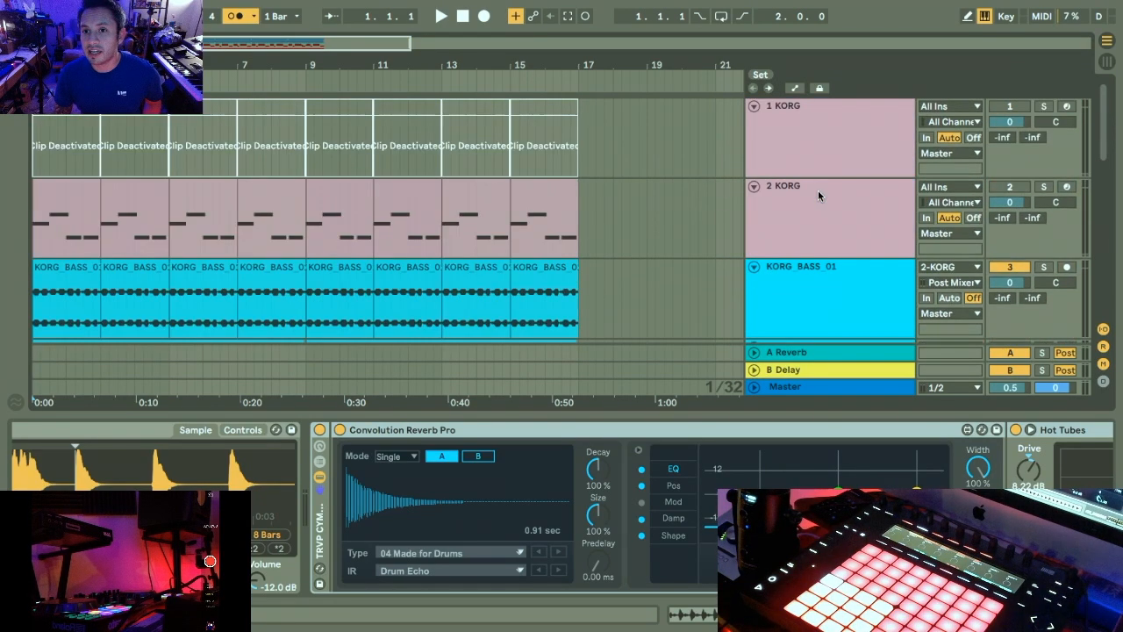
left_click(857, 126)
double_click(859, 127)
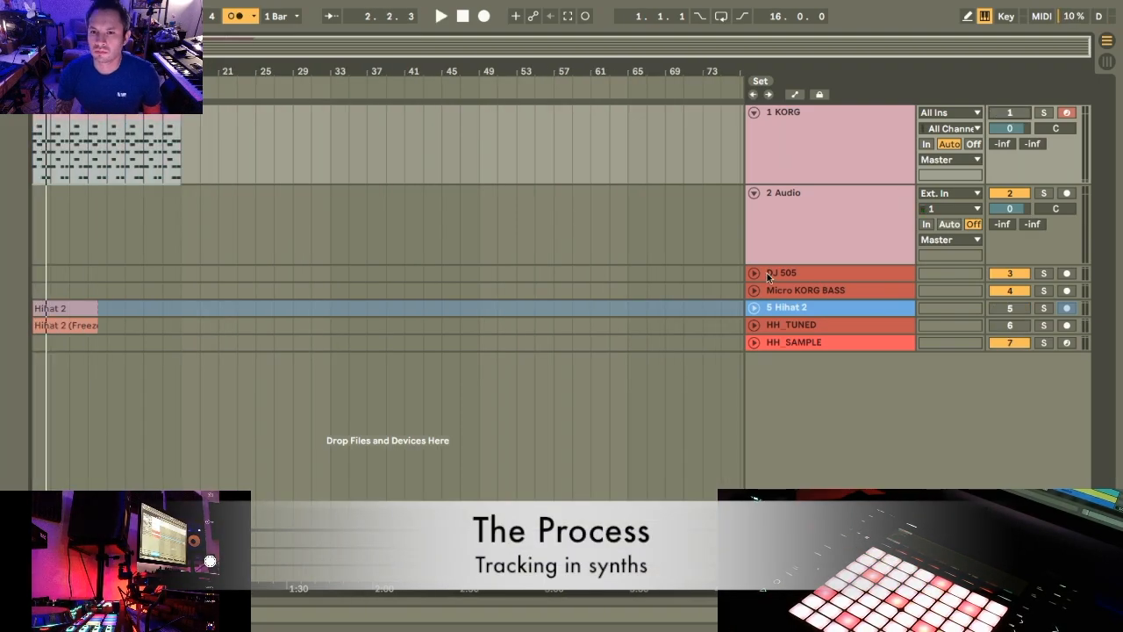
Unfold the DJ 505 track and arm it to record the external drum pattern as audio.
left_click(753, 273)
key("space")
key("space")
left_click(1067, 193)
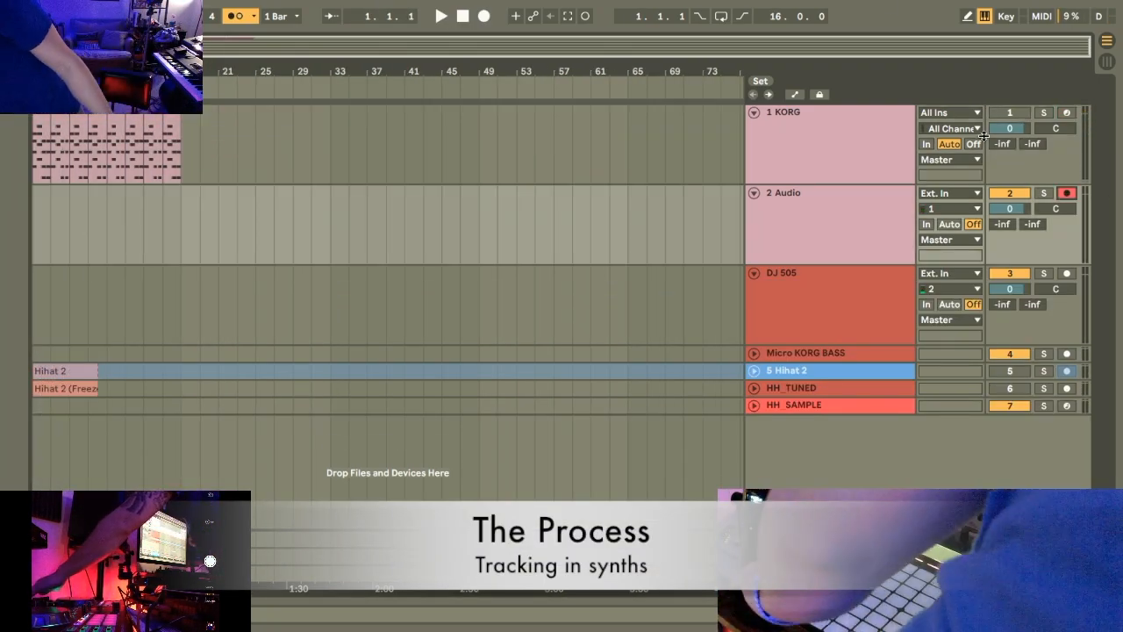
key("F9")
left_click(1067, 272)
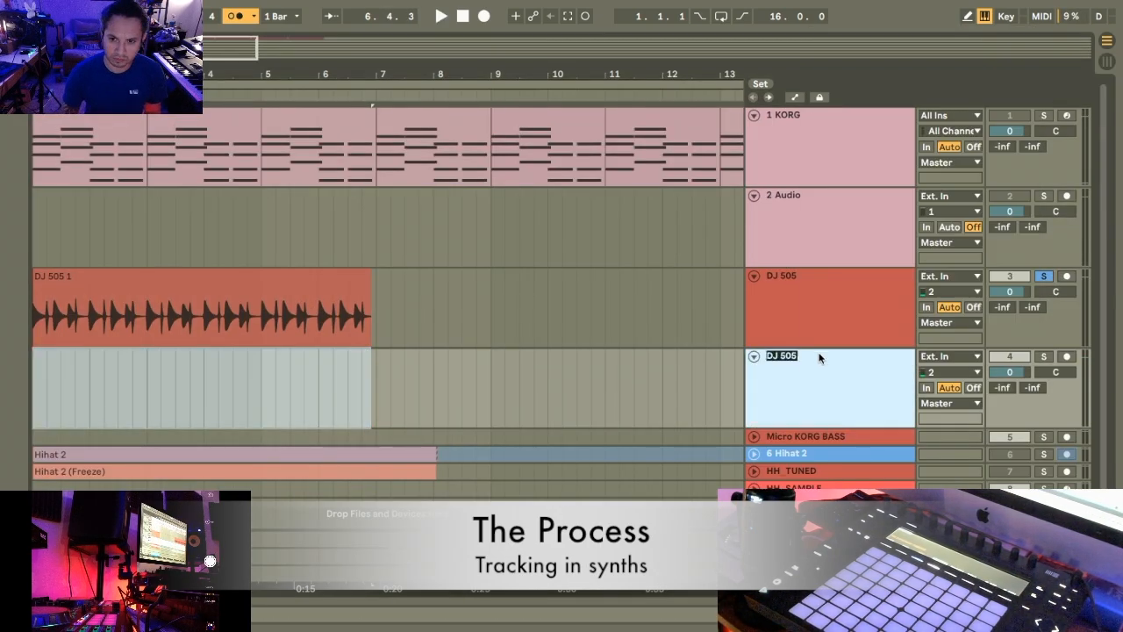
Duplicate the empty copy of the DJ 505 track and name the two copies 808_01 and SNR_01.
right_click(822, 253)
left_click(822, 253)
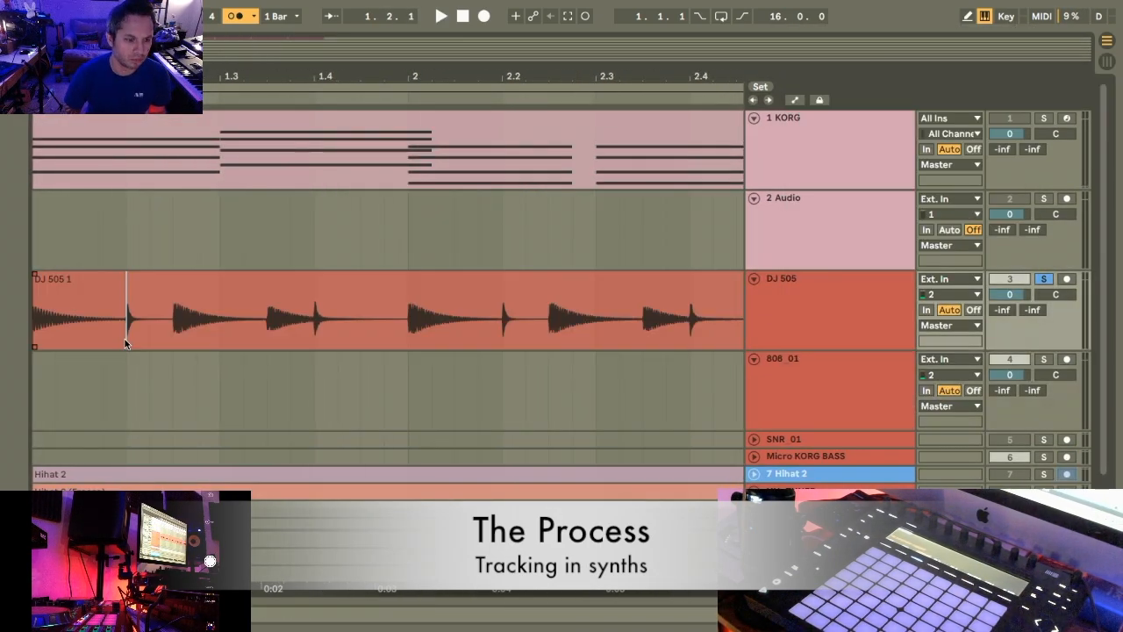
Split the DJ 505 recording at its first drum hits and move the separated slices onto the 808_01 track.
key("super+e")
left_click_drag(79, 280, 79, 359)
left_click(314, 329)
key("super+e")
left_click_drag(503, 279, 504, 382)
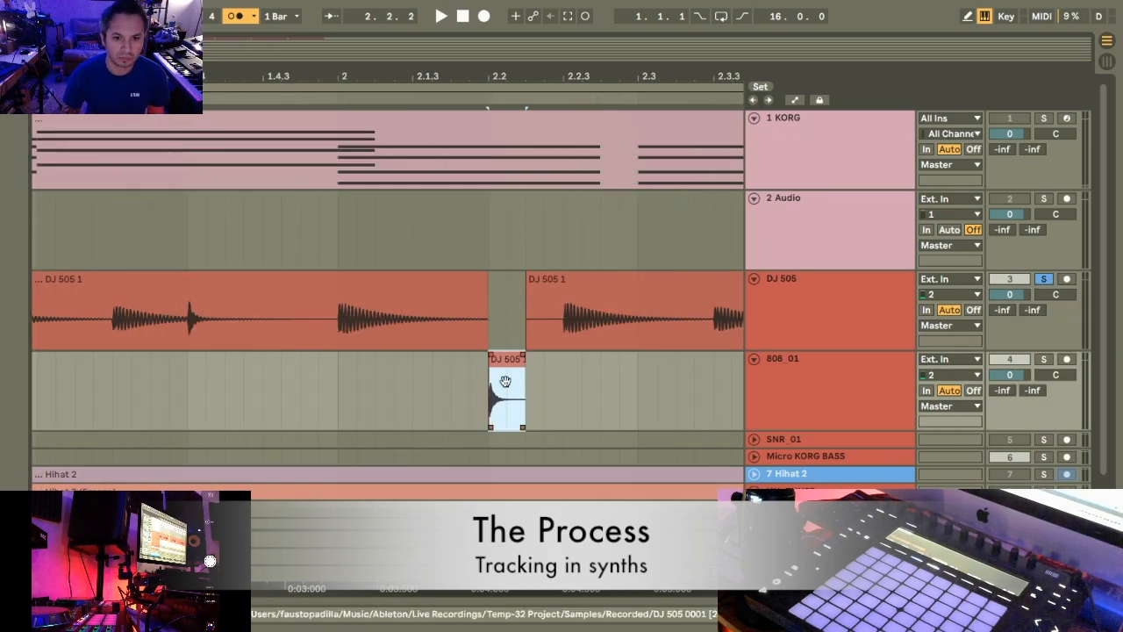
Unfold SNR_01 and keep splitting the DJ 505 clip, moving kick slices to 808_01 and snare slices to SNR_01.
left_click(754, 439)
left_click(172, 240)
left_click(314, 237)
key("super+e")
left_click_drag(230, 187, 233, 269)
left_click(602, 237)
key("super+e")
left_click_drag(557, 187, 558, 349)
left_click_drag(296, 186, 298, 272)
Split the following hit off the DJ 505 clip and move its kick slice to the 808_01 track.
scroll(299, 271, "right", 3)
left_click(405, 233)
key("super+e")
left_click_drag(357, 187, 357, 267)
Split the DJ 505 clip at the snare hits of bar 4 and move the last snare slice to SNR_01.
left_click(592, 243)
left_click(524, 242)
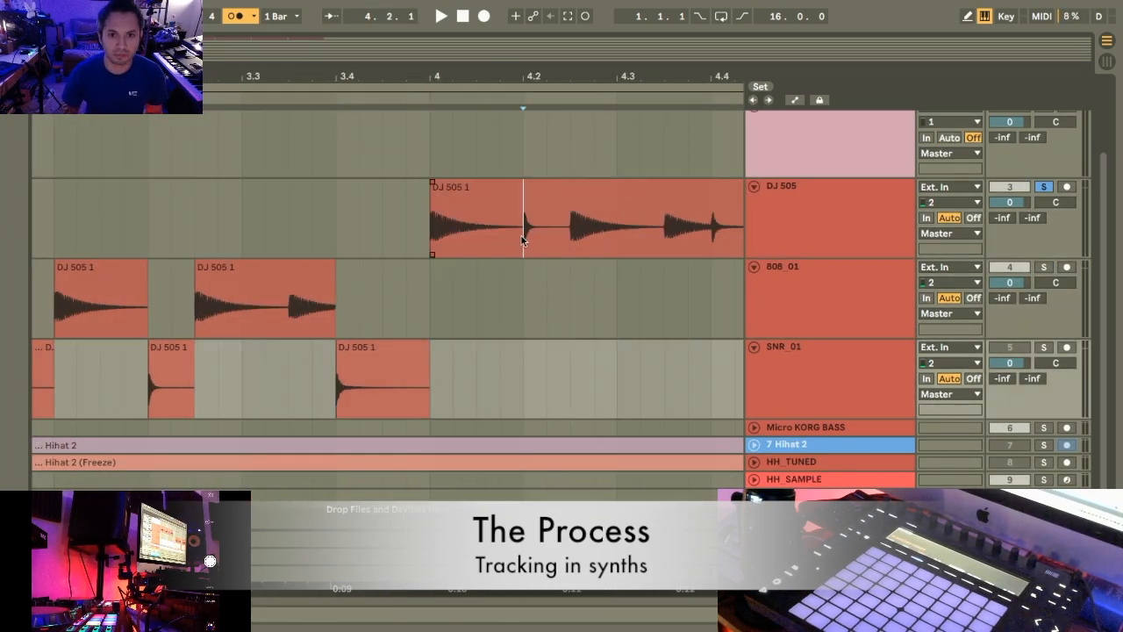
key("super+e")
left_click(711, 249)
key("super+e")
scroll(712, 249, "right", 5)
left_click(404, 241)
key("super+e")
left_click_drag(348, 187, 348, 356)
Fold the DJ 505 track, take it off solo and play back the separated drum tracks.
left_click(754, 186)
left_click(1043, 187)
key("space")
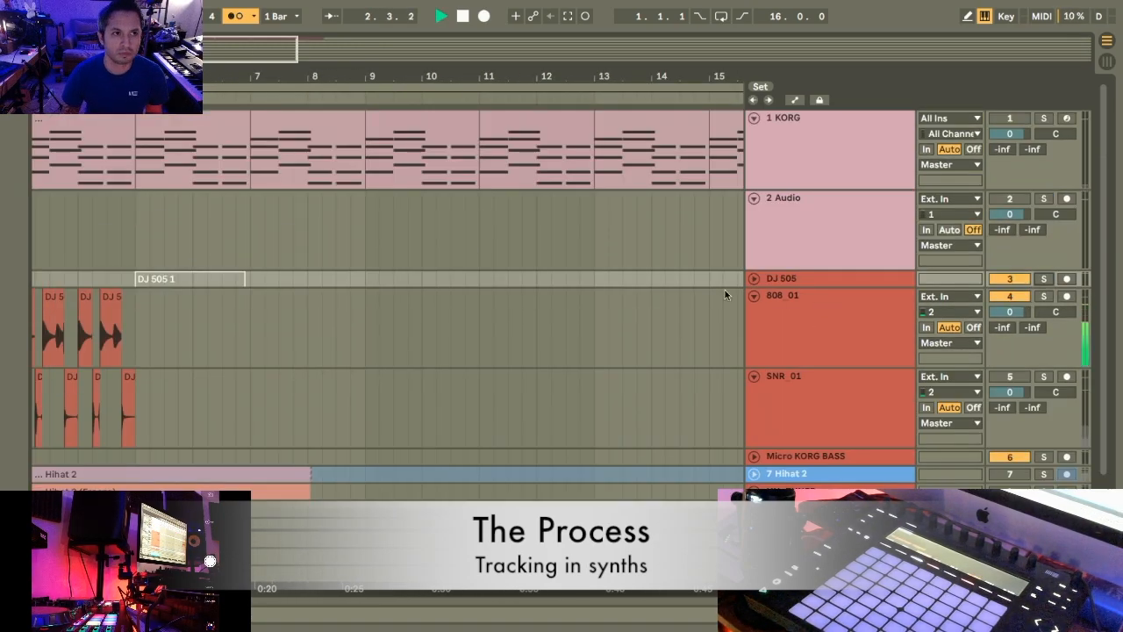
Go through the kick slices on 808_01, selecting hits and adding short fades at the clip ends.
left_click_drag(179, 312, 209, 311)
left_click_drag(442, 292, 438, 296)
scroll(440, 300, "right", 5)
left_click_drag(304, 309, 335, 307)
scroll(335, 307, "left", 5)
left_click_drag(88, 292, 83, 296)
scroll(305, 313, "right", 1)
left_click_drag(305, 313, 312, 312)
scroll(381, 345, "down", 5)
scroll(381, 345, "right", 3)
key("space")
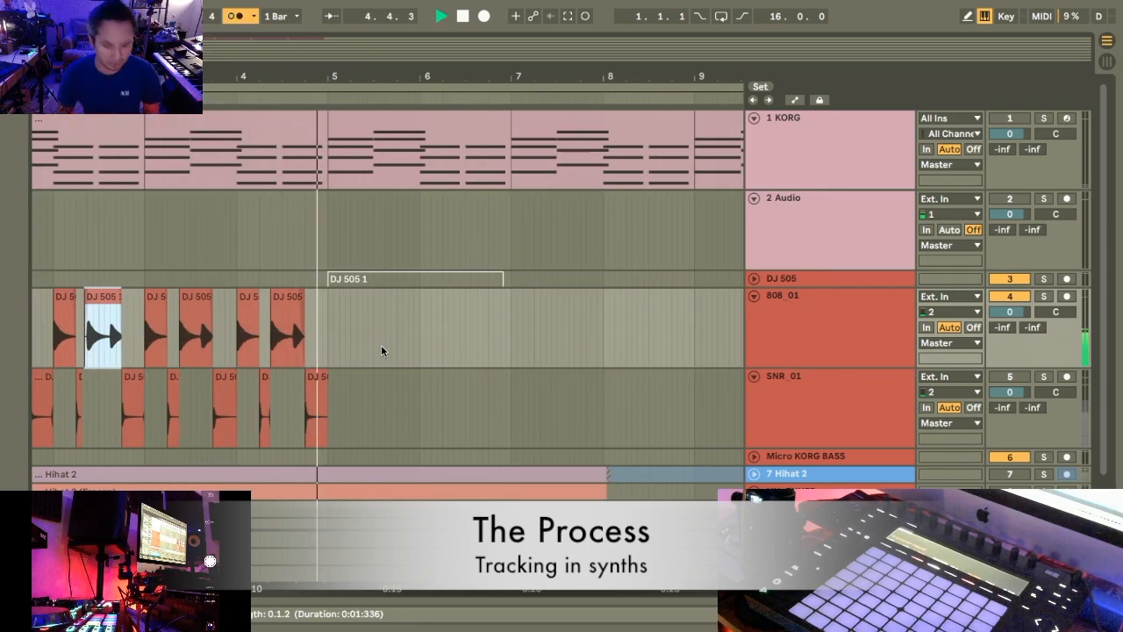
Activate the SNR_01 track and play back the kick and snare parts together.
key("space")
left_click(1009, 376)
key("space")
key("space")
Duplicate the four bars of 808_01 and SNR_01 slices three times to fill 16 bars, and play them back.
scroll(378, 379, "up", 5)
left_click(377, 377)
scroll(377, 379, "down", 5)
left_click_drag(33, 334, 256, 397)
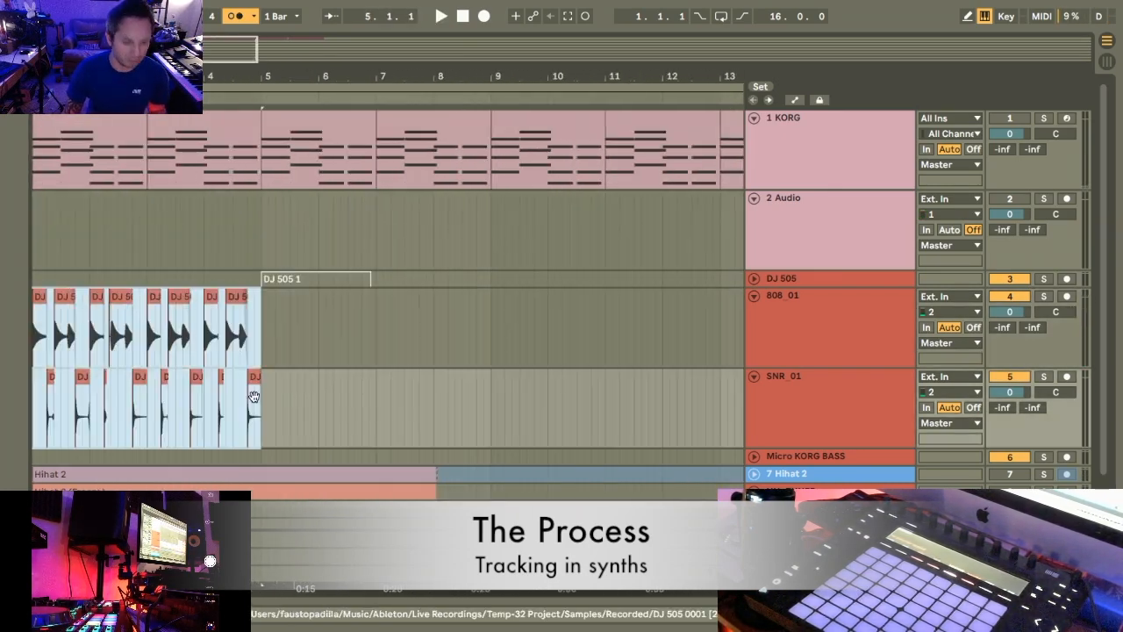
key("super+d")
key("super+d")
key("super+d")
scroll(570, 242, "down", 5)
key("space")
key("space")
Activate and arm the 2 Audio track, record about eight bars of the external synth, and disarm the track.
left_click(1009, 199)
left_click(1066, 199)
left_click(483, 17)
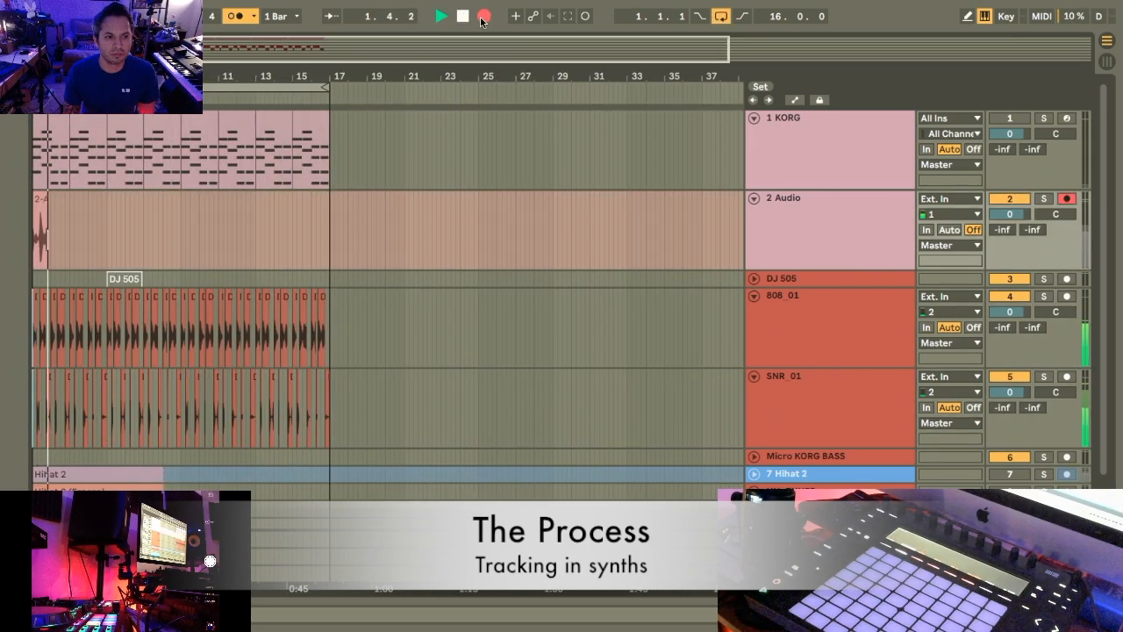
key("space")
left_click(1066, 199)
Rename the 2 Audio track as M1_Synth_01.
left_click(802, 201)
key("super+r")
type("M1_Synth_01")
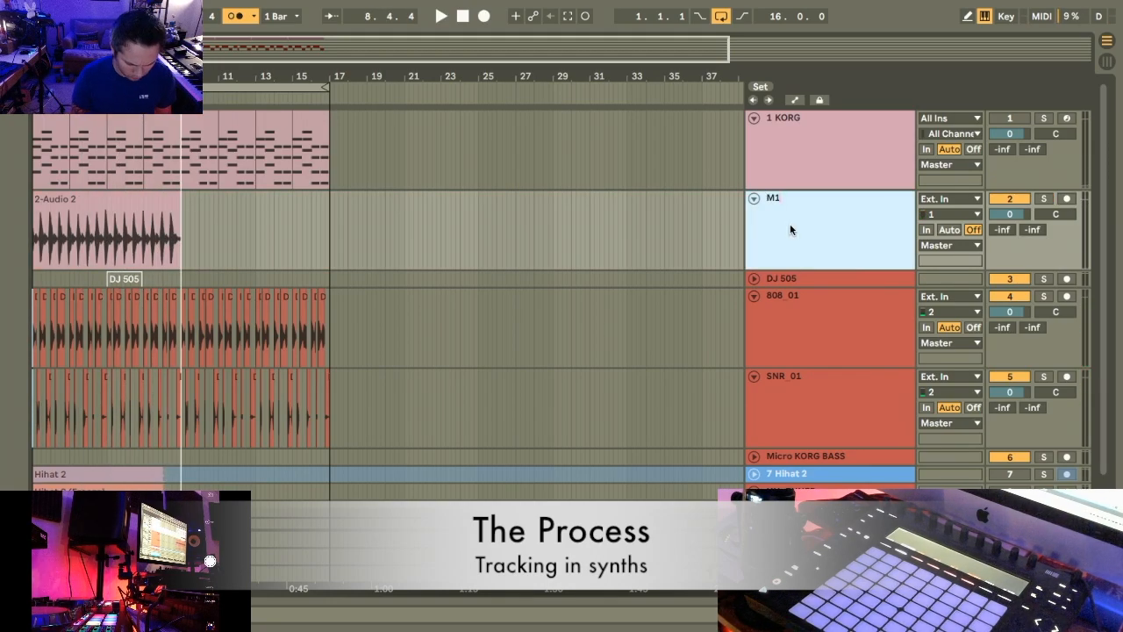
key("Return")
Activate the 1 KORG track and play it back together with the synth and drums.
left_click(1010, 119)
key("space")
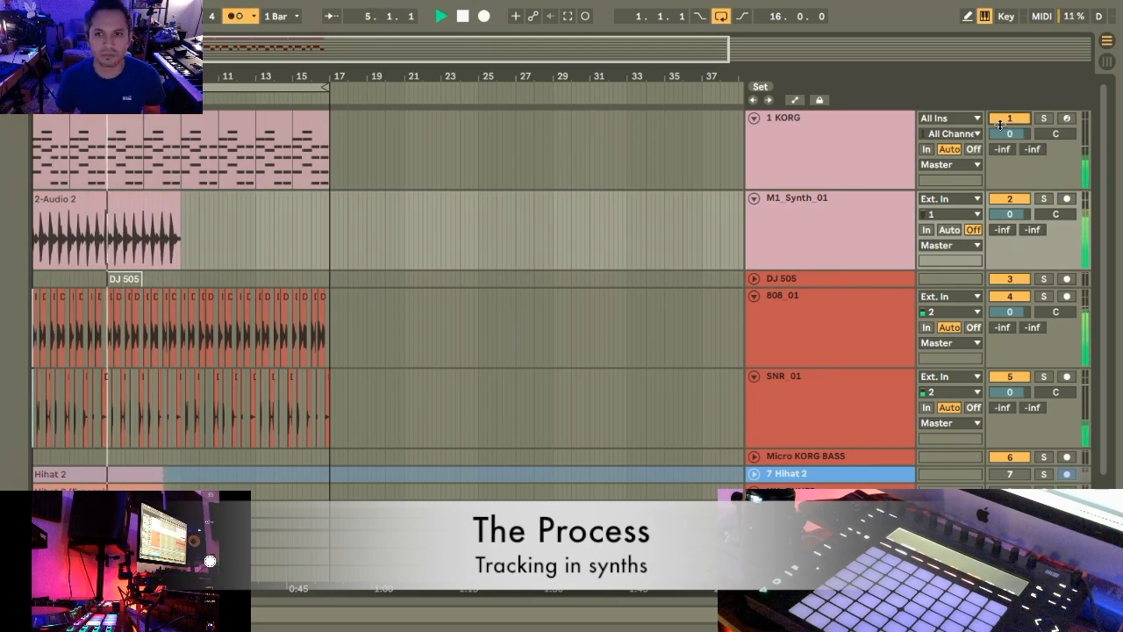
key("space")
Insert an audio track below 1 KORG with 1-KORG as its input and record the KORG part into it.
key("super+t")
left_click(950, 201)
left_click(941, 205)
key("F9")
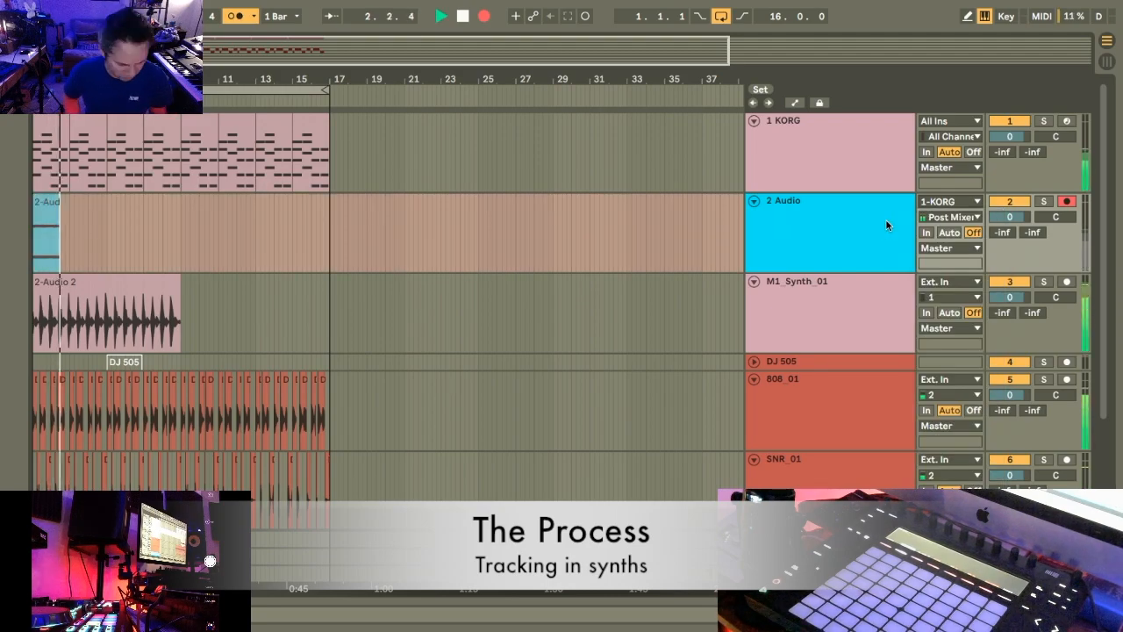
key("space")
left_click(1066, 201)
Fold the 1 KORG track and trim the end of the new KORG audio clip just before bar 9.
left_click(753, 122)
scroll(180, 140, "up", 10)
left_click_drag(281, 139, 222, 140)
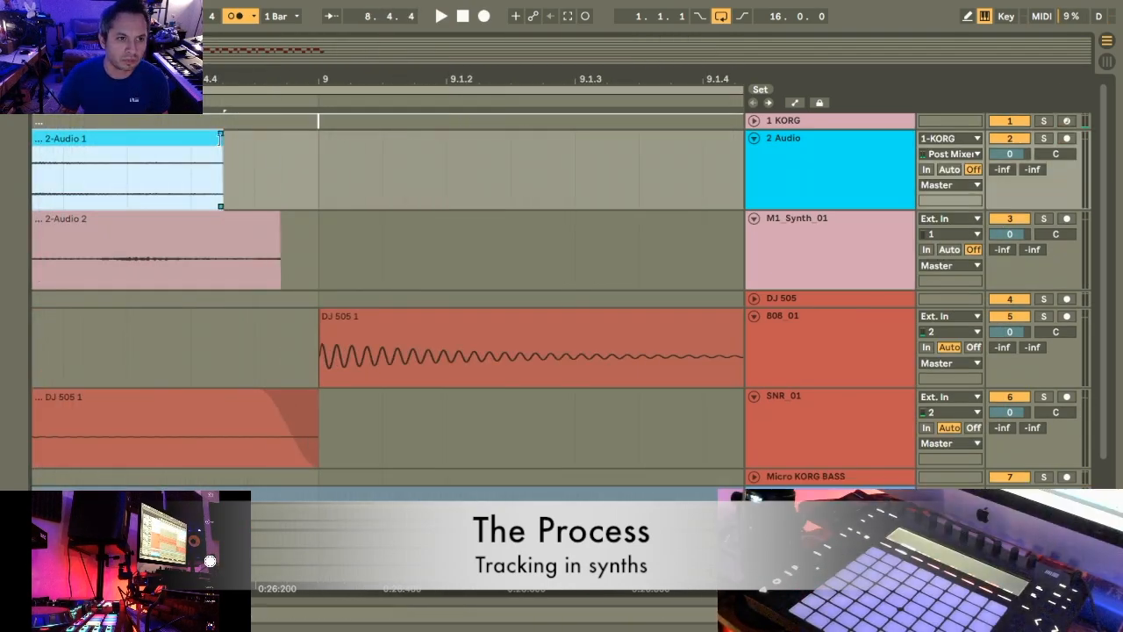
Duplicate the KORG and M1 audio clips together from bar 9 to bar 17 and play them back.
scroll(222, 140, "down", 10)
left_click(83, 140, "shift")
key("super+d")
key("space")
scroll(252, 220, "down", 3)
Record a hi-hat MIDI part on the armed HH_SAMPLE track.
left_click(462, 15)
left_click(483, 15)
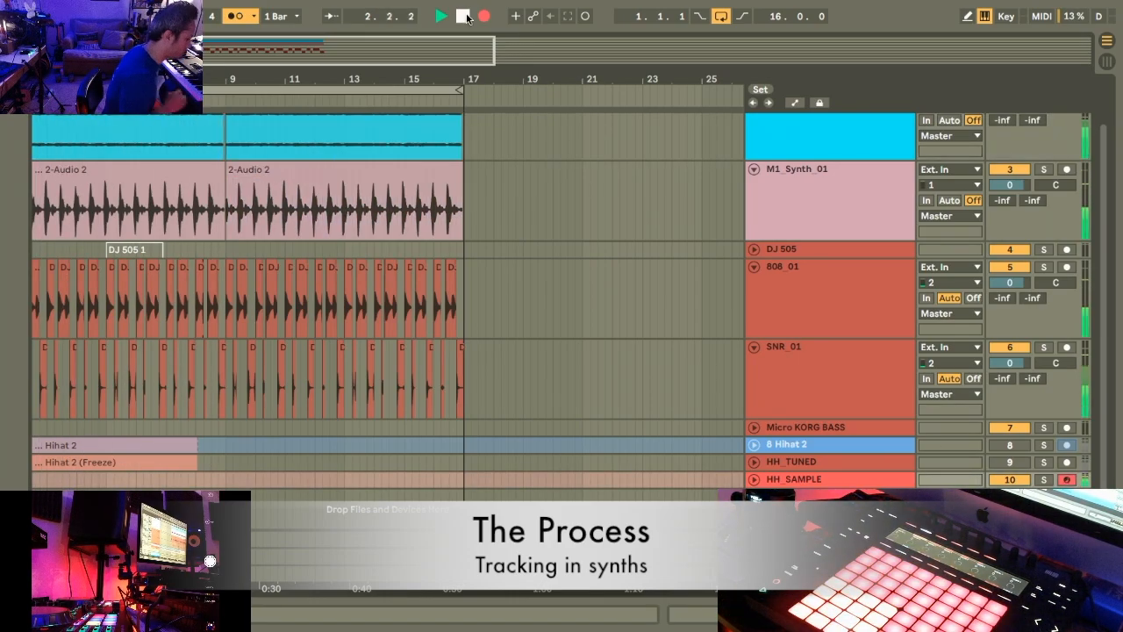
key("space")
Unfold the HH_SAMPLE track and trim its recorded clip to end at bar 9.
left_click(753, 479)
scroll(754, 474, "down", 2)
left_click_drag(230, 431, 223, 431)
scroll(105, 469, "down", 5)
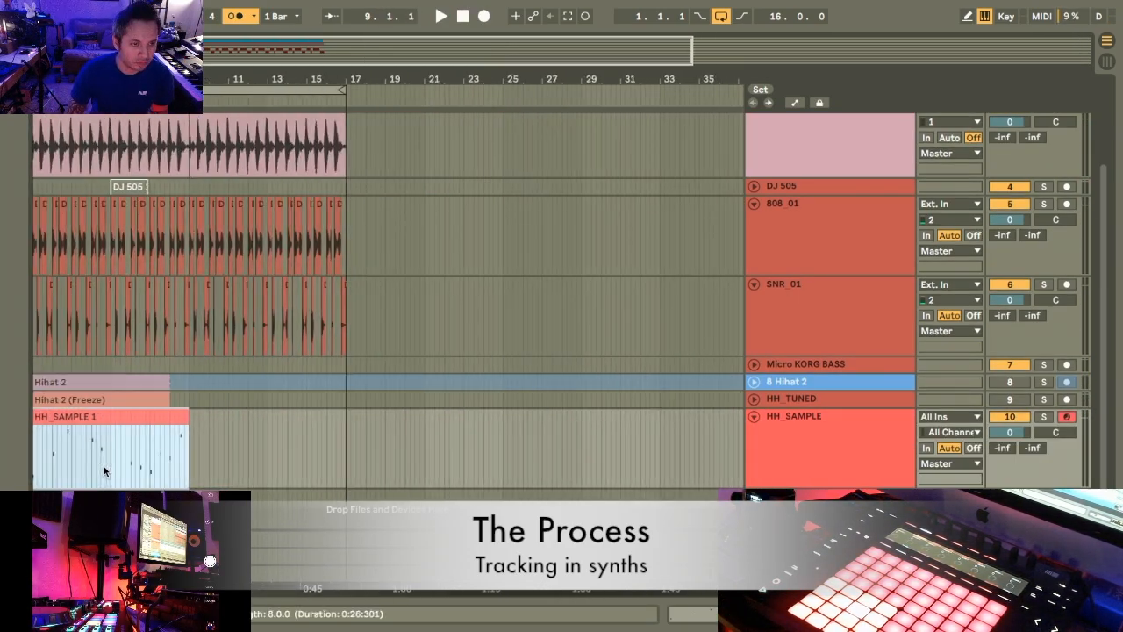
Audition the HH_SAMPLE clip and duplicate it to cover bars 9 to 17.
double_click(105, 469)
key("space")
key("super+alt+l")
scroll(104, 465, "up", 5)
key("space")
key("super+d")
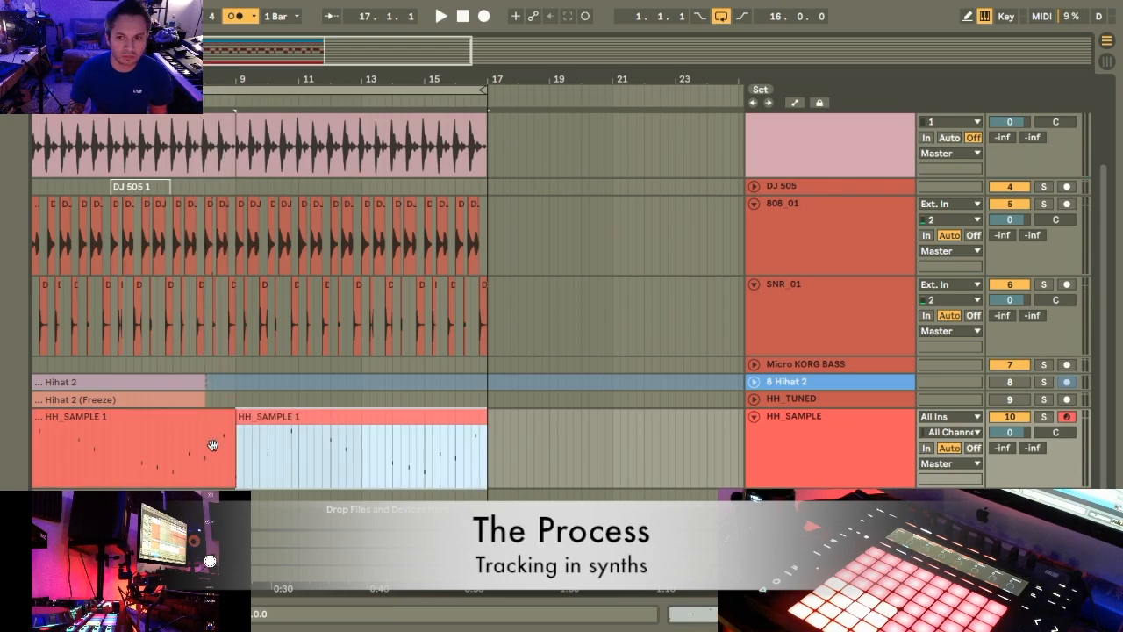
Duplicate the 1 KORG track and delete all the clips on the copy.
scroll(211, 444, "up", 10)
left_click(813, 154)
key("super+d")
scroll(100, 199, "left", 2)
left_click_drag(35, 220, 513, 220)
key("Delete")
Play through the arrangement and record a new MIDI part on the 2 KORG track from the start.
key("space")
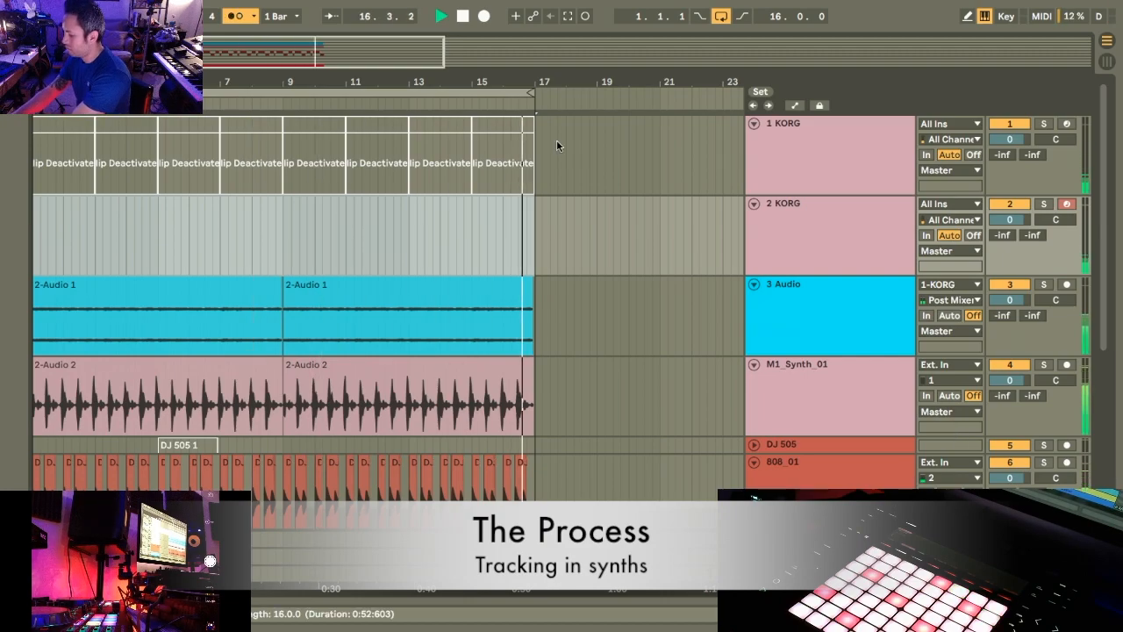
left_click(464, 16)
left_click(484, 16)
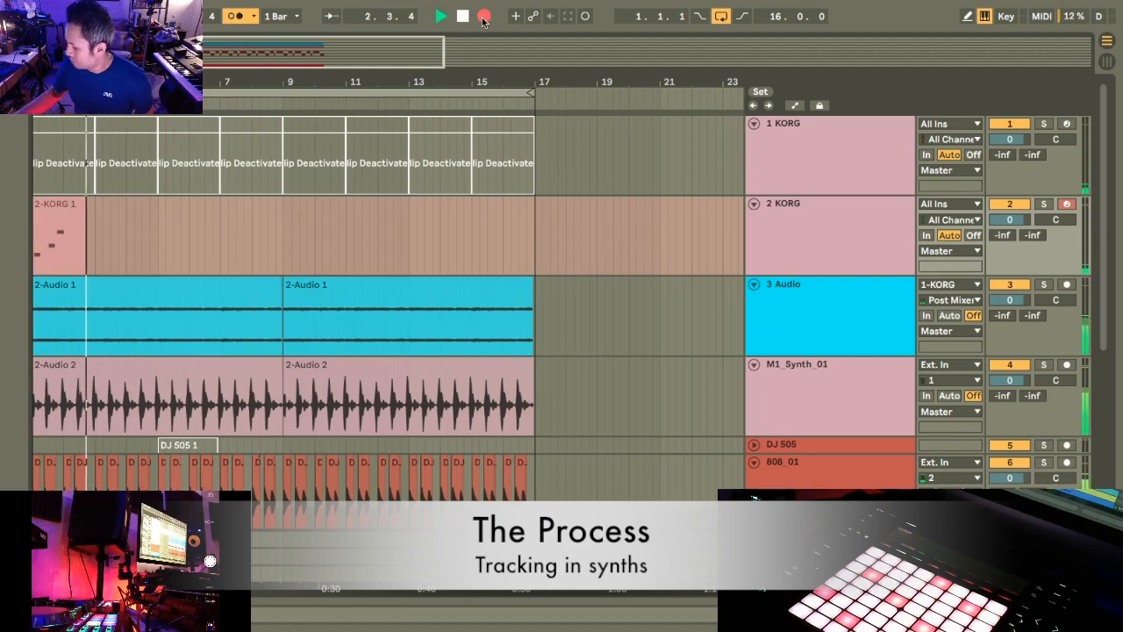
key("space")
scroll(422, 298, "down", 2)
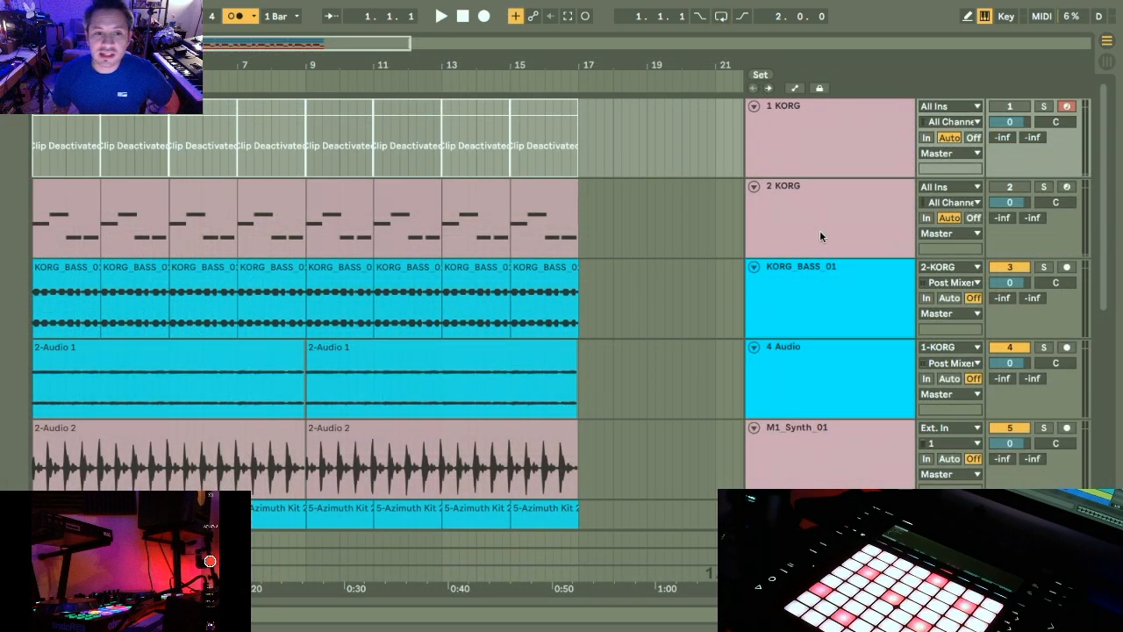
Unfold the DJ 505 track and reactivate its original drum recording clip.
scroll(581, 302, "down", 10)
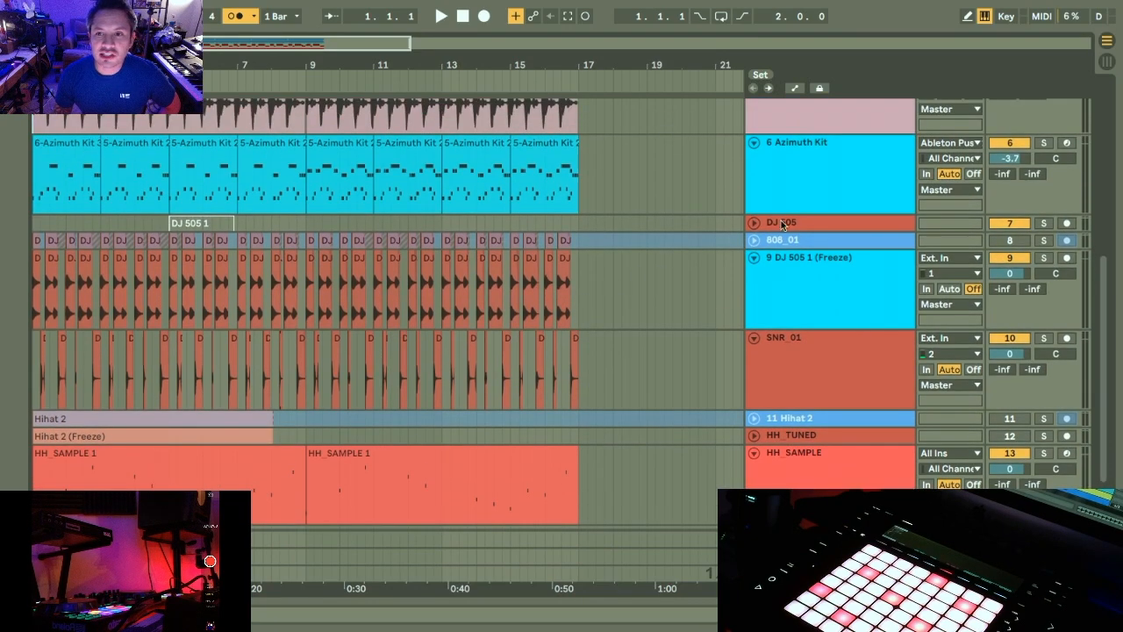
left_click(753, 223)
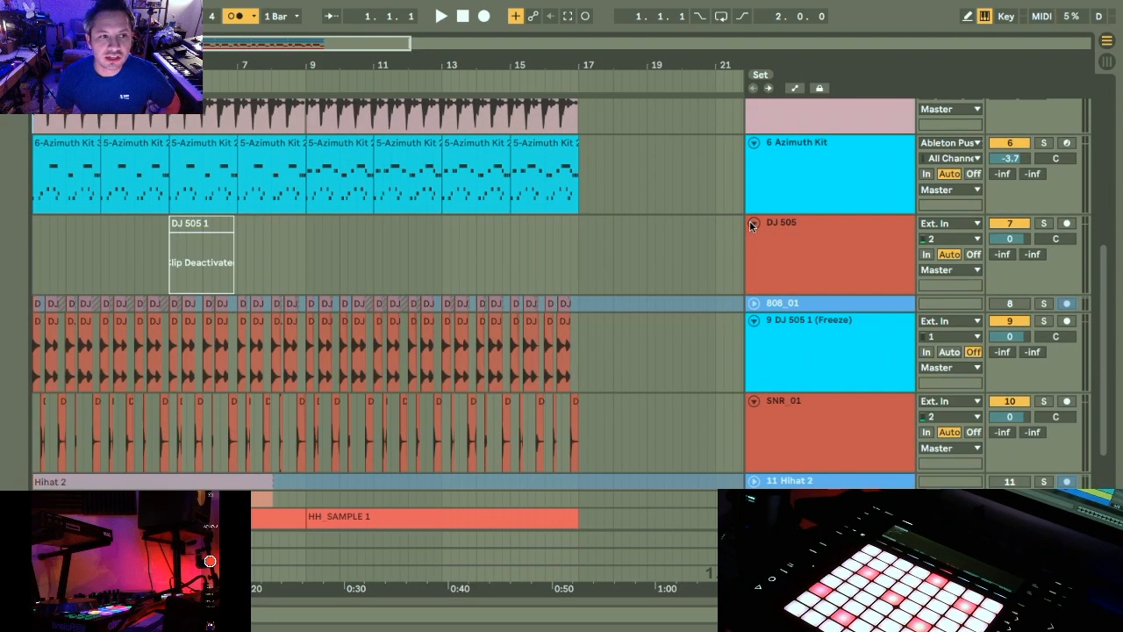
left_click(214, 229)
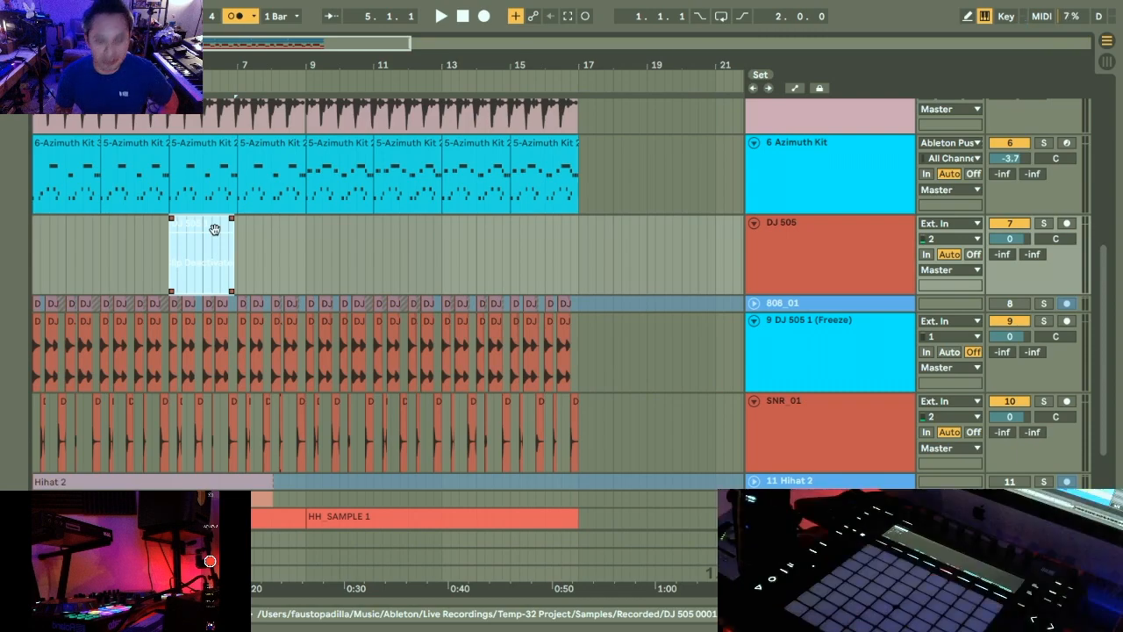
key("0")
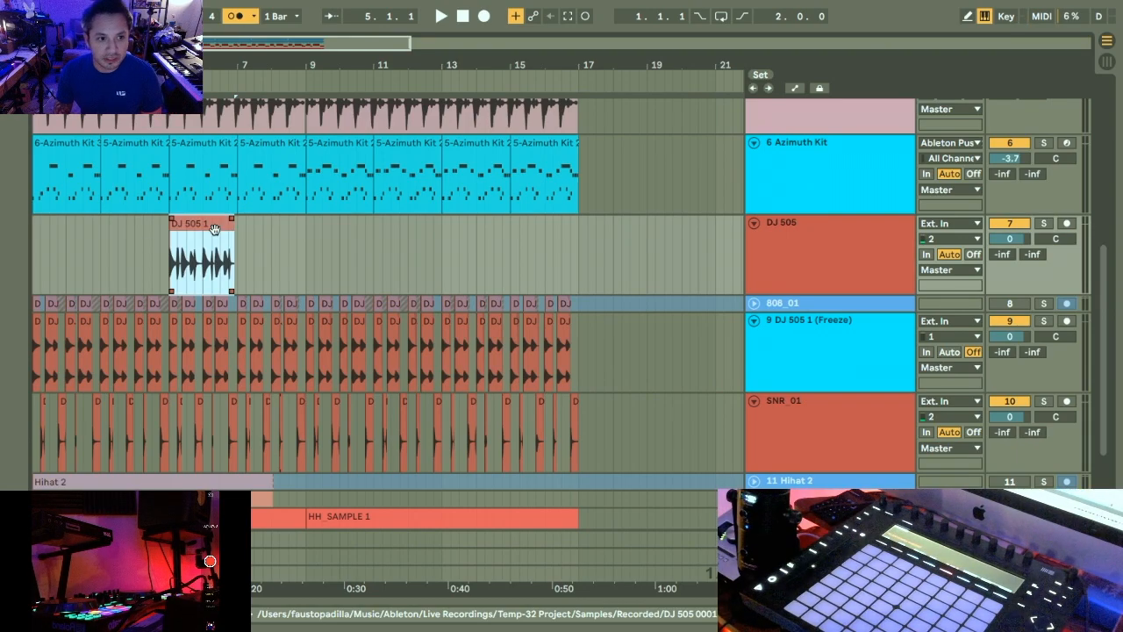
Solo the DJ 505 track and listen to the original drum recording.
left_click(1044, 224)
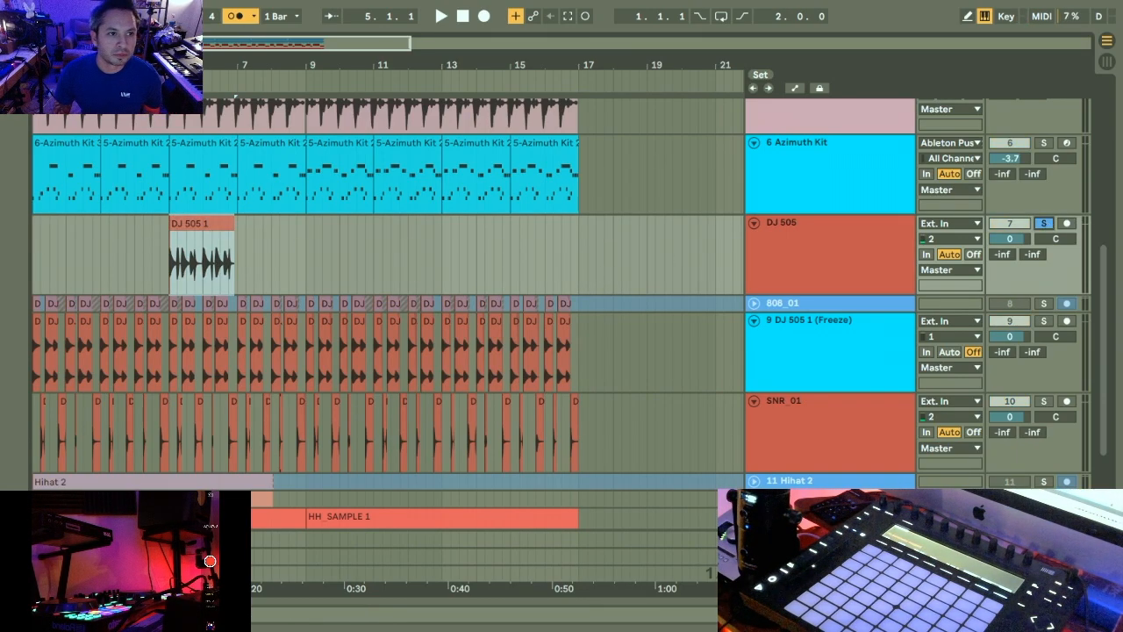
key("space")
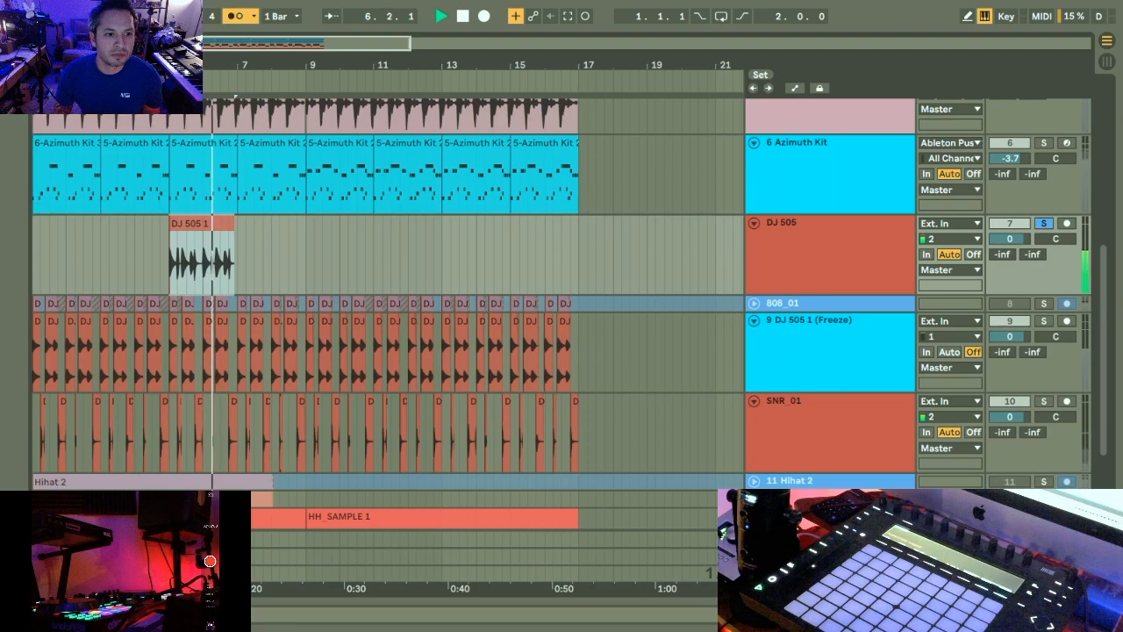
key("space")
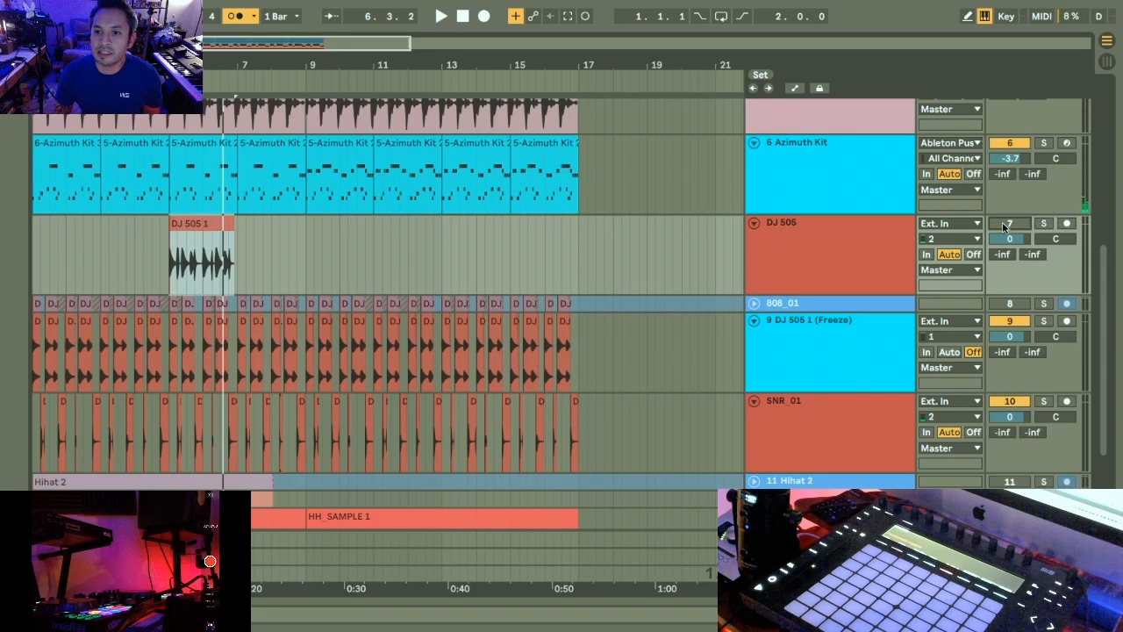
Deactivate the original drum recording clip on the DJ 505 track.
left_click(198, 224)
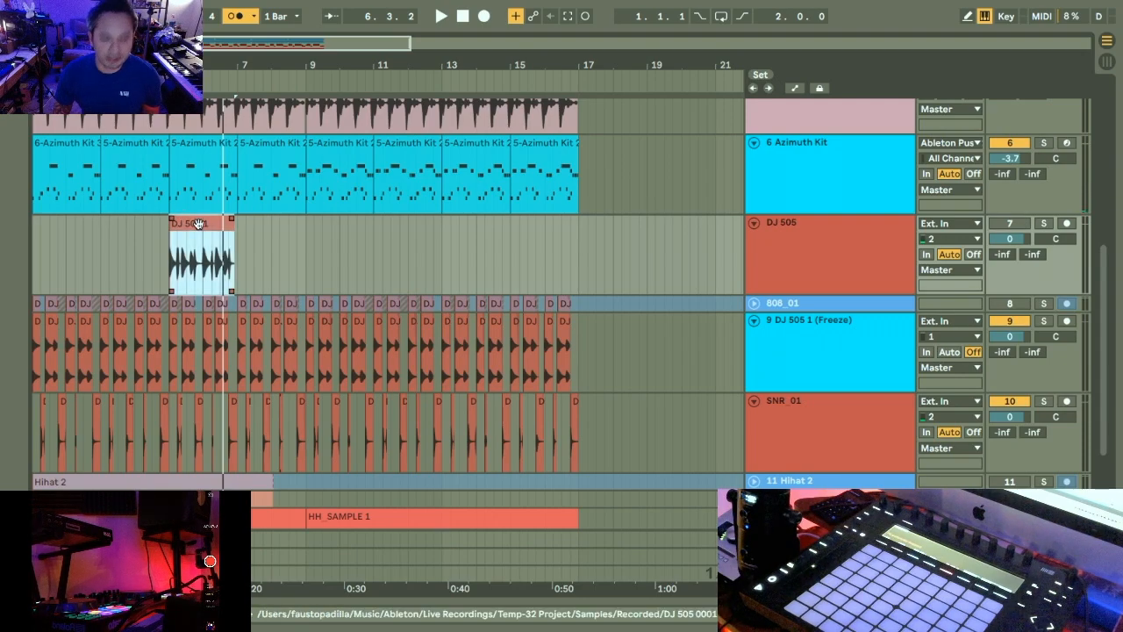
key("0")
scroll(323, 302, "down", 4)
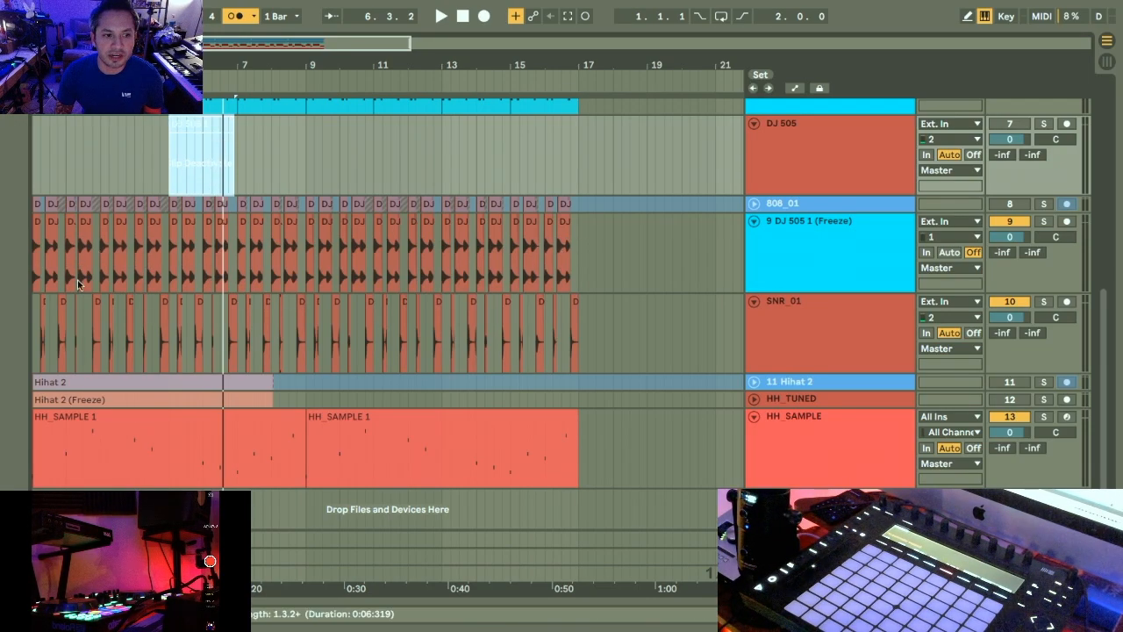
Show the device chain of the frozen 808_01 track with its Tuner and Melodyne.
double_click(810, 258)
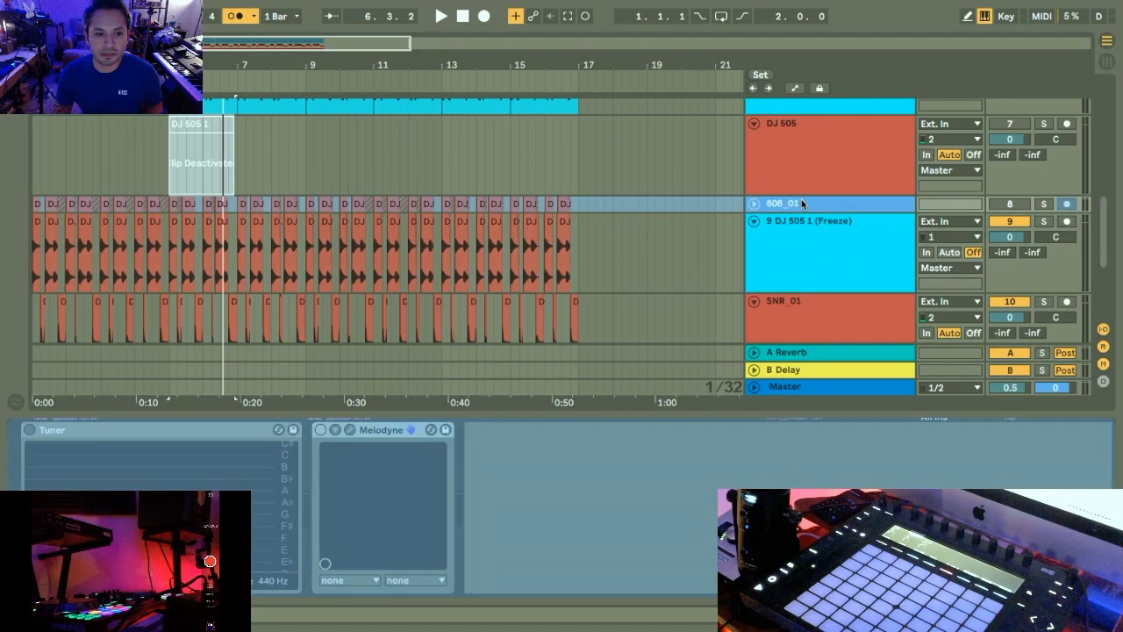
scroll(813, 267, "down", 1)
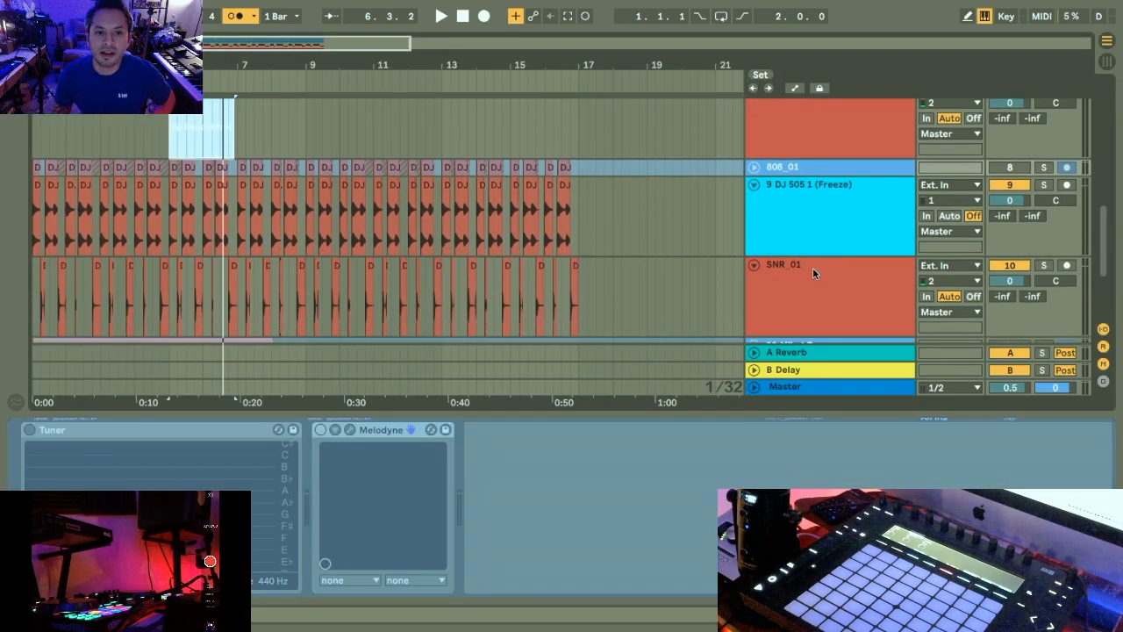
scroll(813, 267, "down", 1)
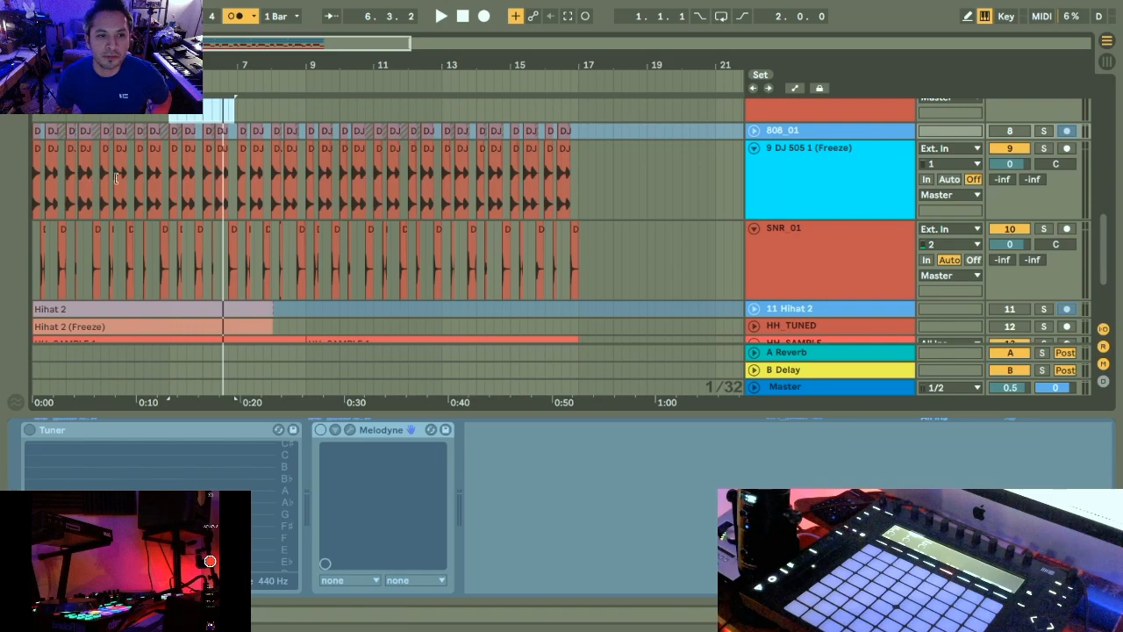
Adjust the short fade-out at the end of the frozen 808 clip that ends at 6.4.
key("plus")
key("plus")
key("plus")
key("plus")
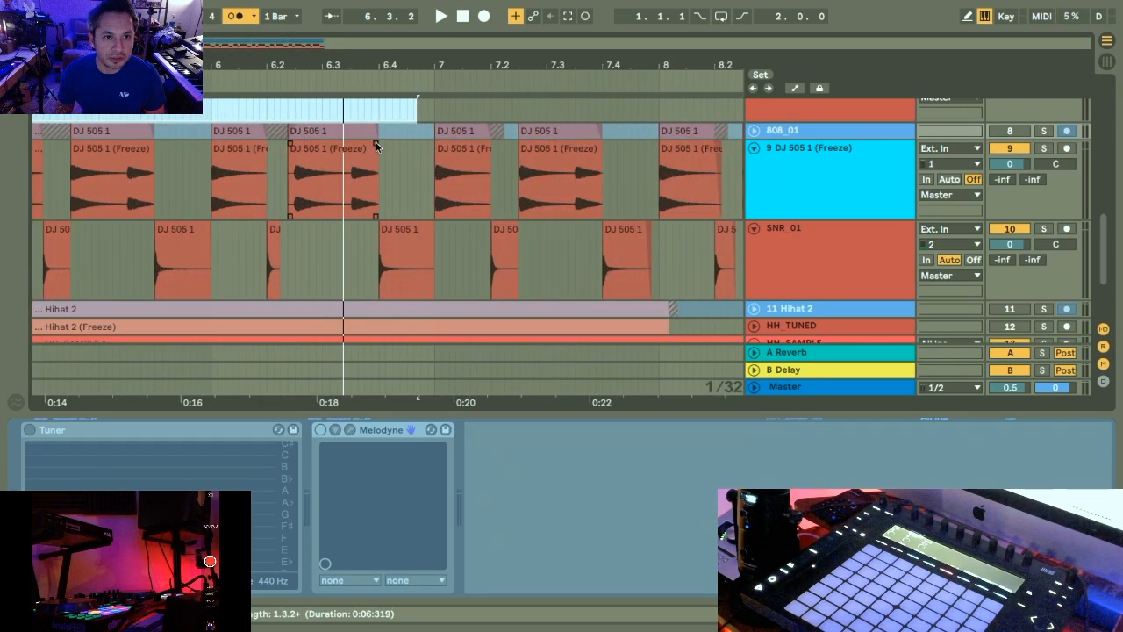
left_click_drag(376, 143, 374, 147)
key("minus")
key("minus")
key("minus")
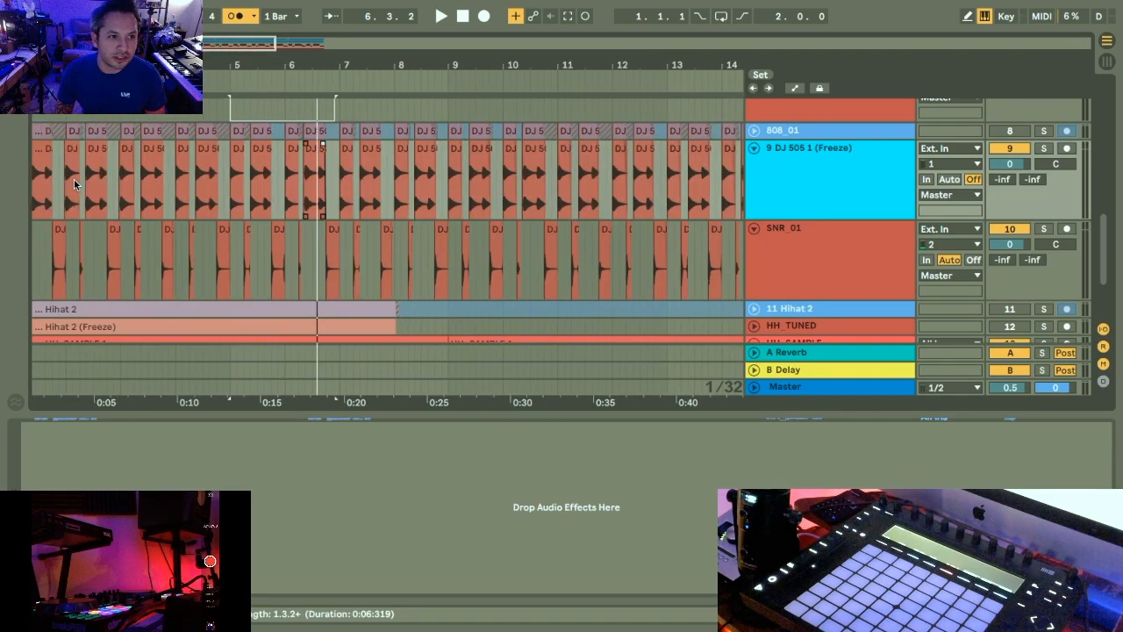
Extend the starts of three frozen 808 clips slightly earlier, to about 4.4.4, 4.2.2 and 3.2.2.
key("plus")
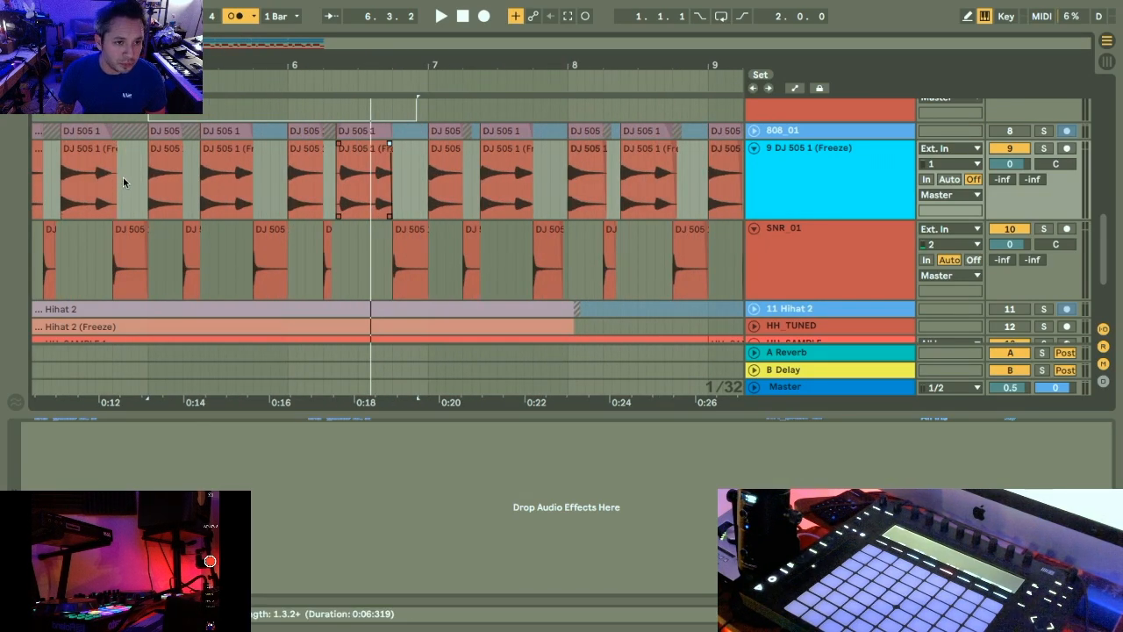
left_click(140, 166)
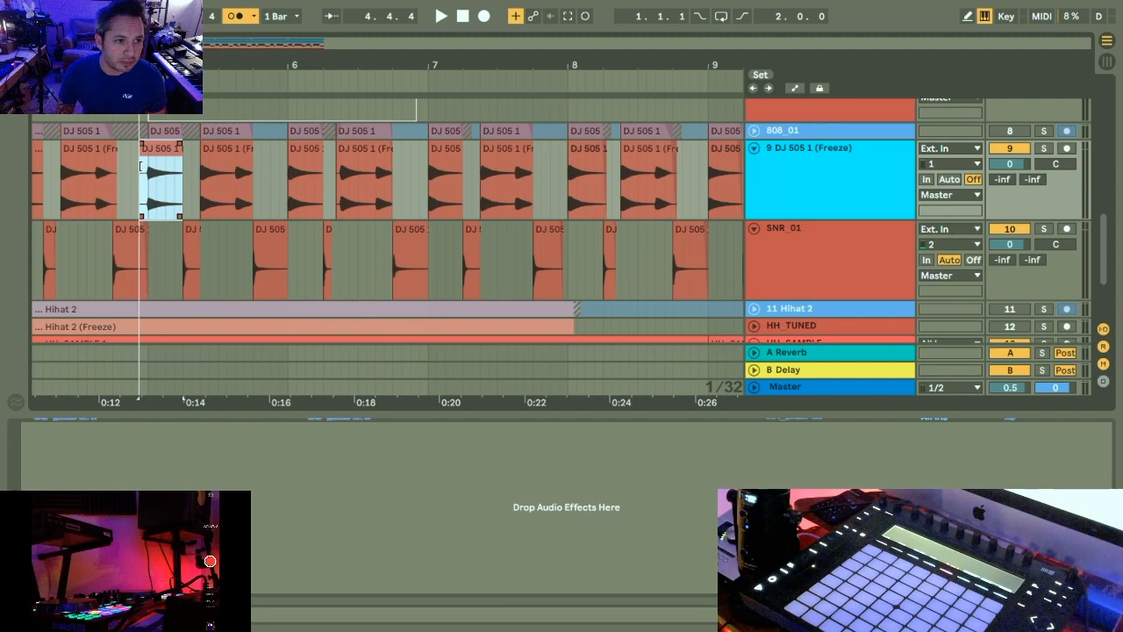
left_click(58, 171)
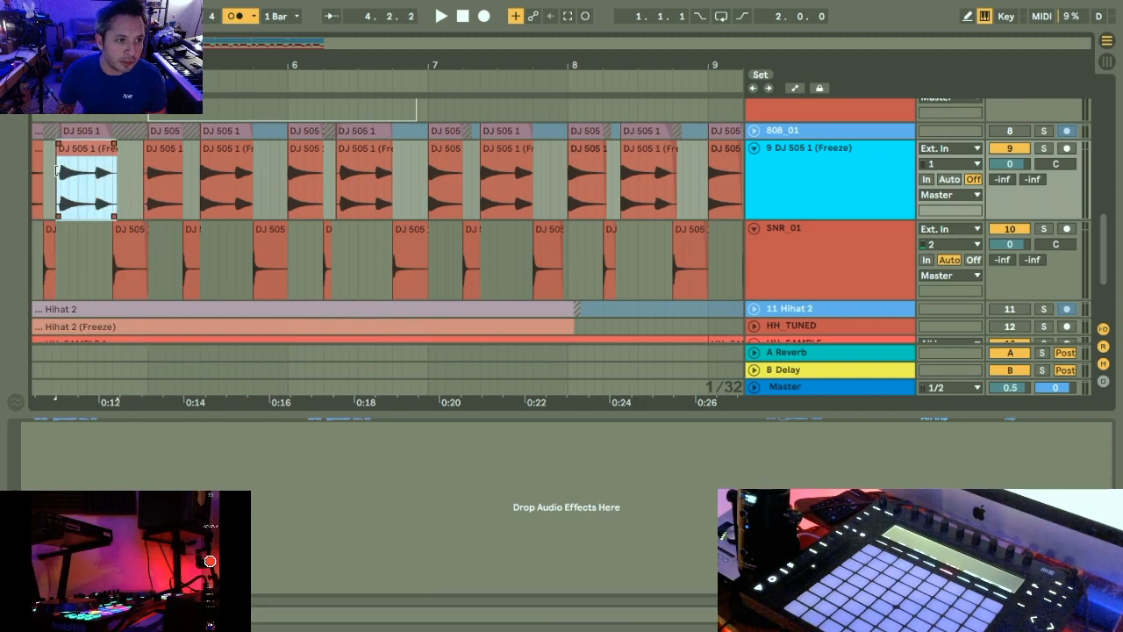
scroll(64, 175, "left", 5)
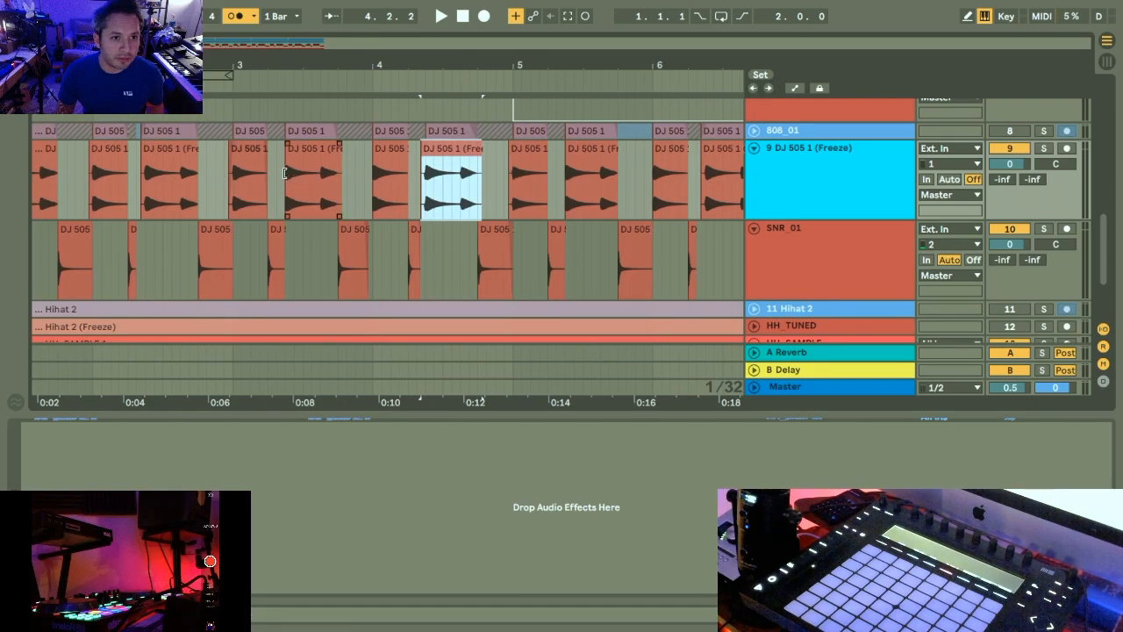
left_click(285, 173)
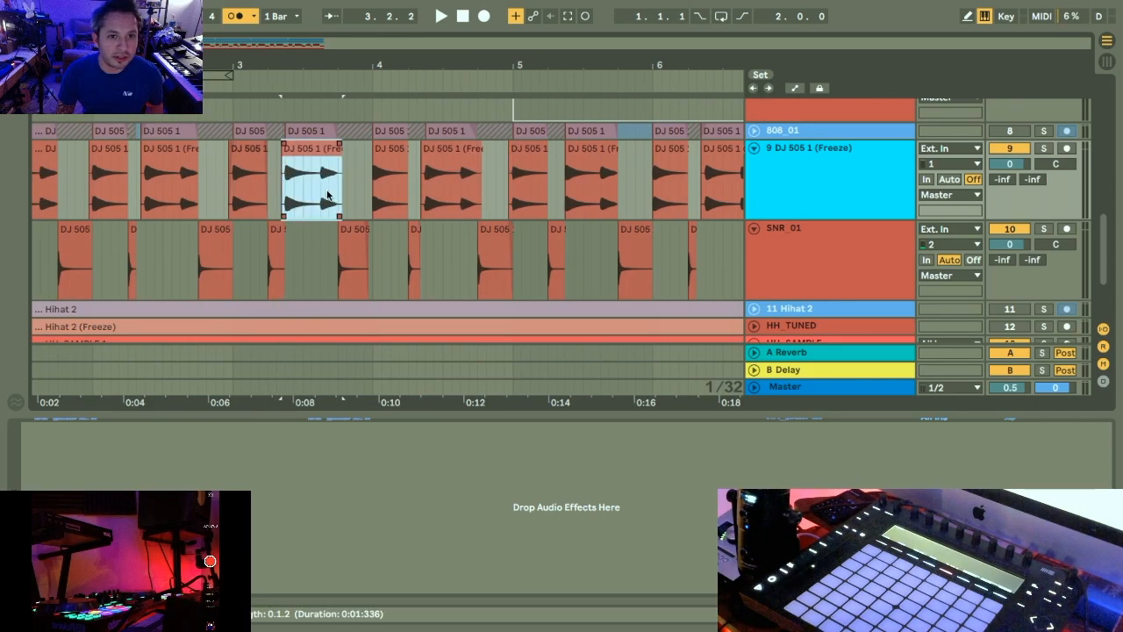
Look over the frozen 808, SNR_01 and hi-hat tracks along the arrangement up to bar 17.
scroll(327, 195, "up", 2)
scroll(326, 188, "down", 5)
scroll(326, 188, "up", 1)
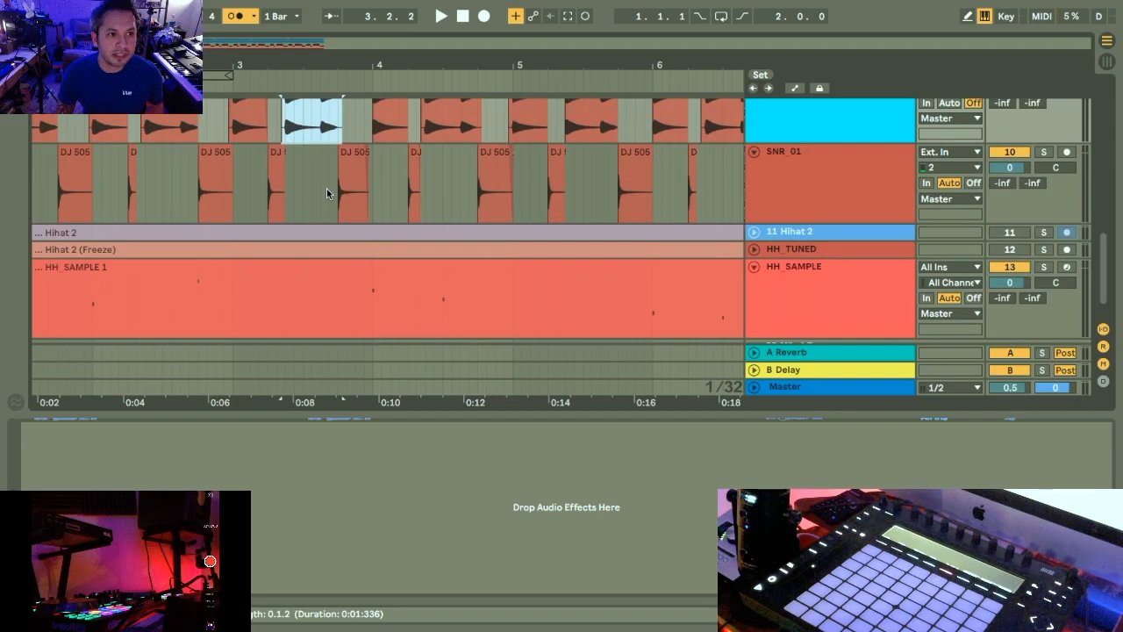
scroll(75, 189, "left", 1)
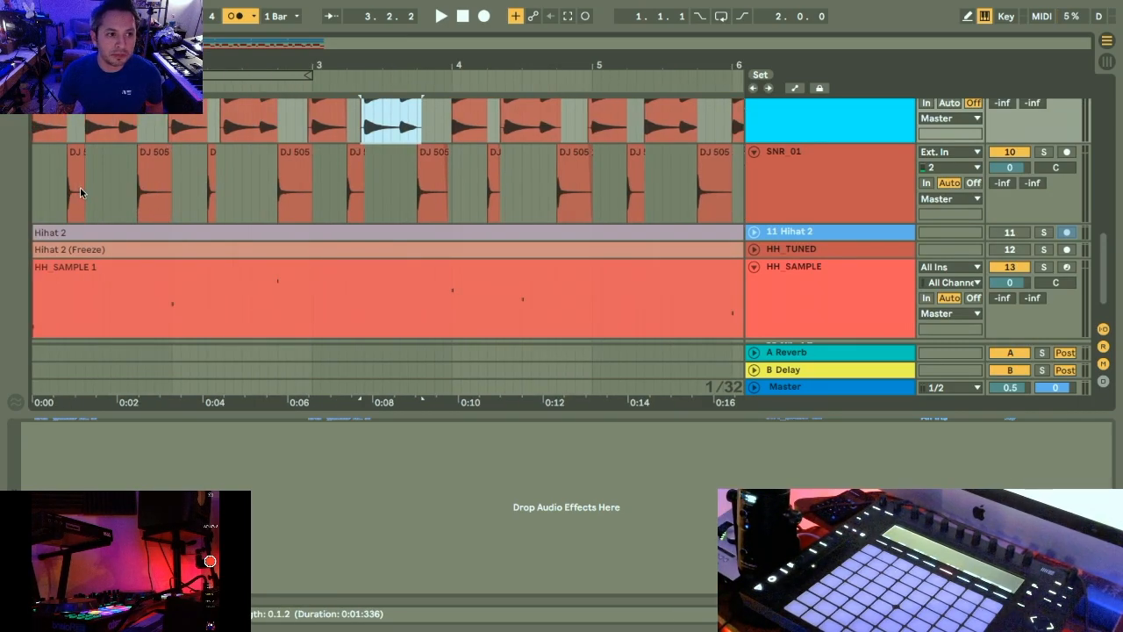
scroll(145, 187, "right", 6)
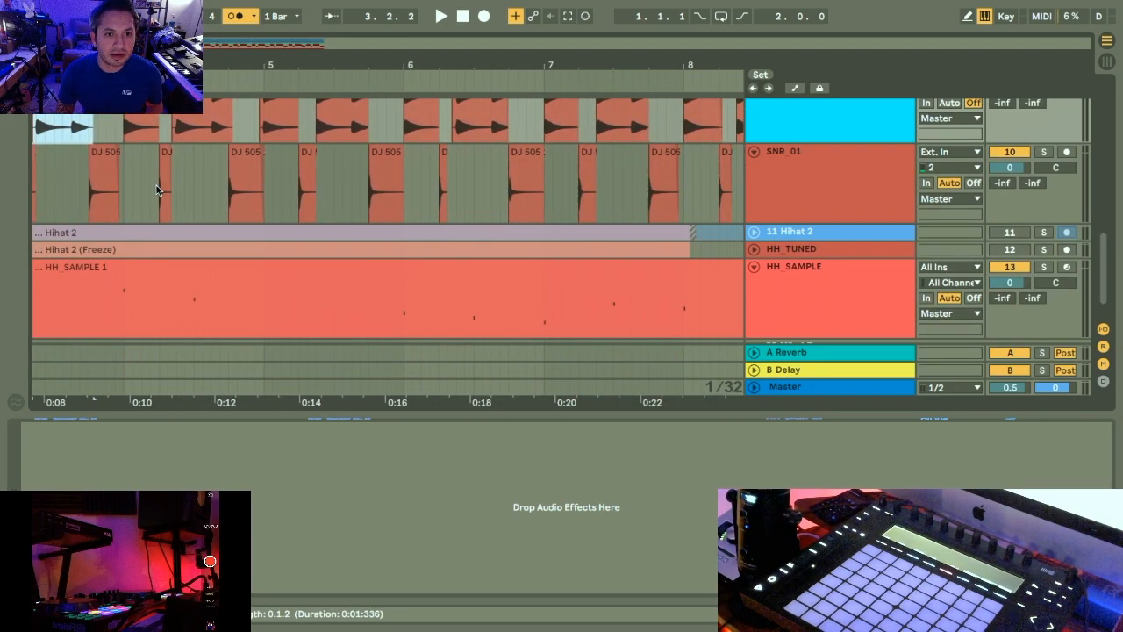
scroll(290, 182, "right", 20)
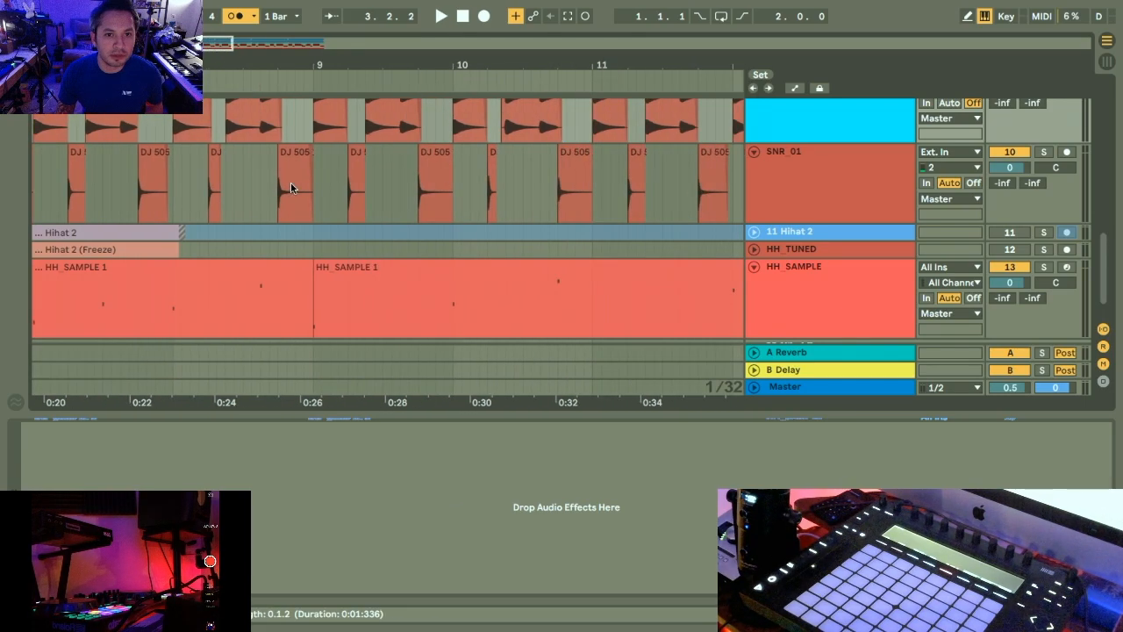
scroll(293, 184, "left", 7)
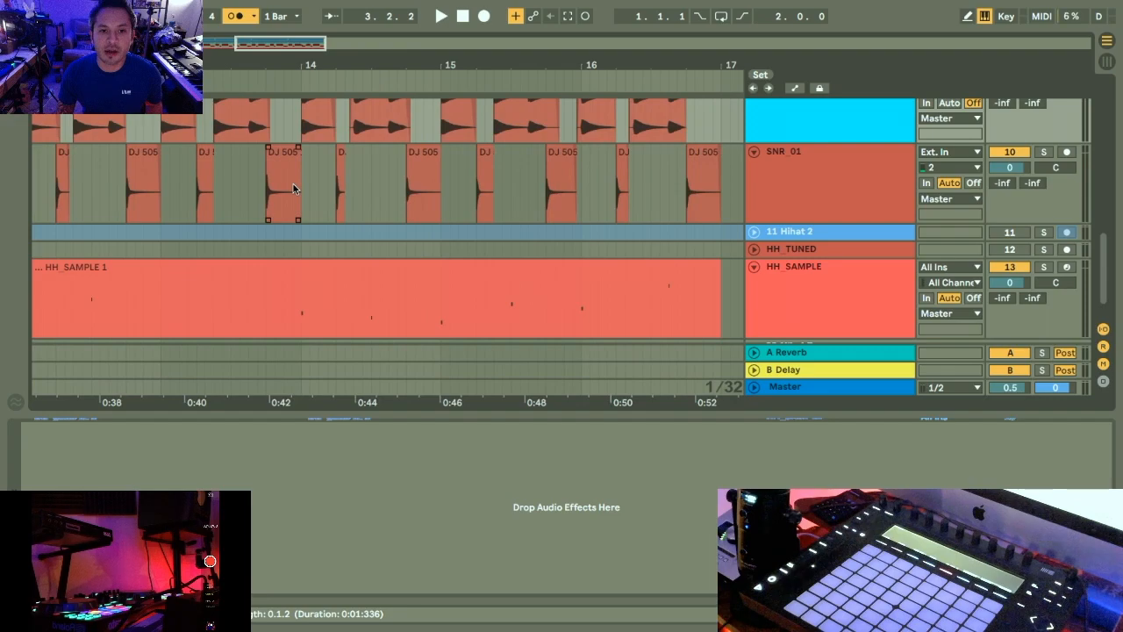
scroll(293, 183, "up", 3)
scroll(293, 183, "down", 4)
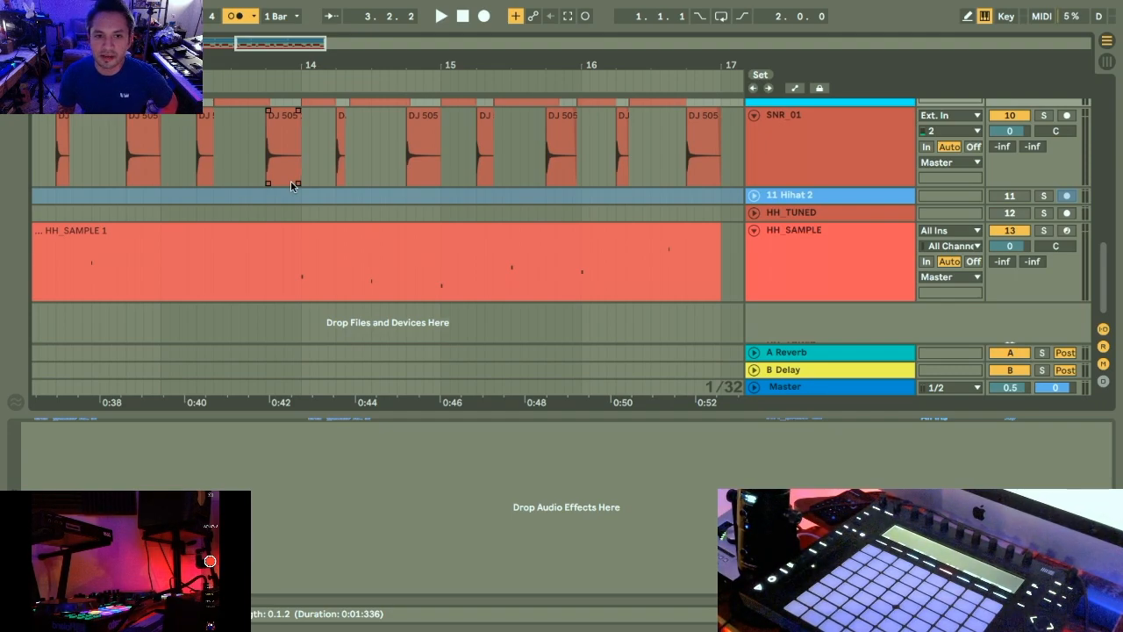
scroll(292, 185, "up", 3)
scroll(292, 185, "down", 1)
scroll(296, 183, "up", 2)
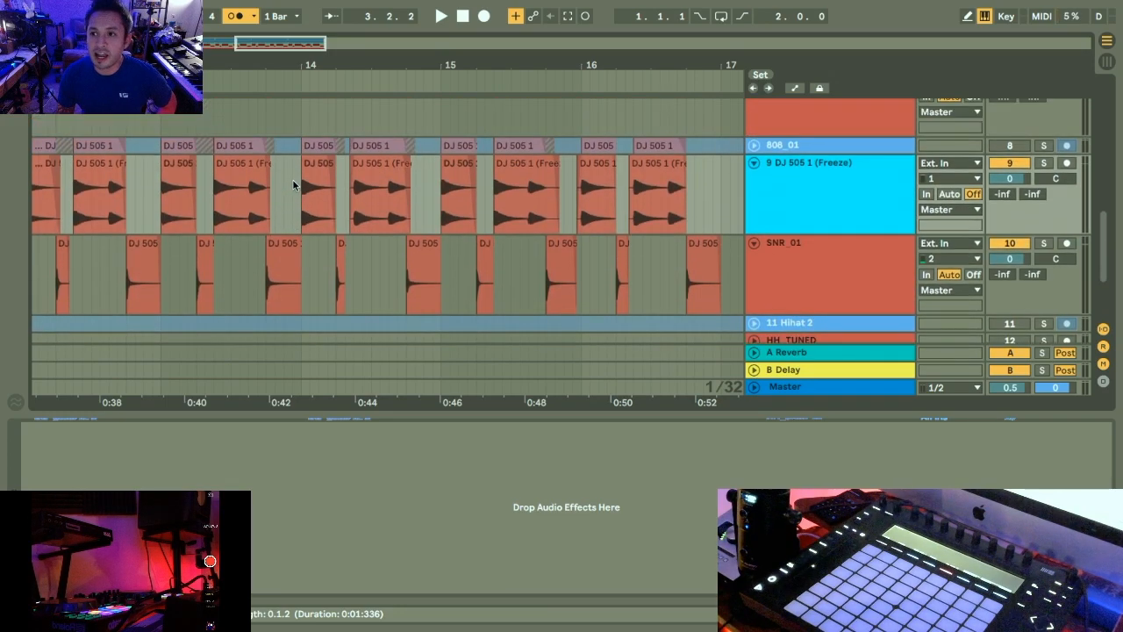
Solo the HH_SAMPLE track.
left_click(601, 190)
scroll(800, 230, "down", 3)
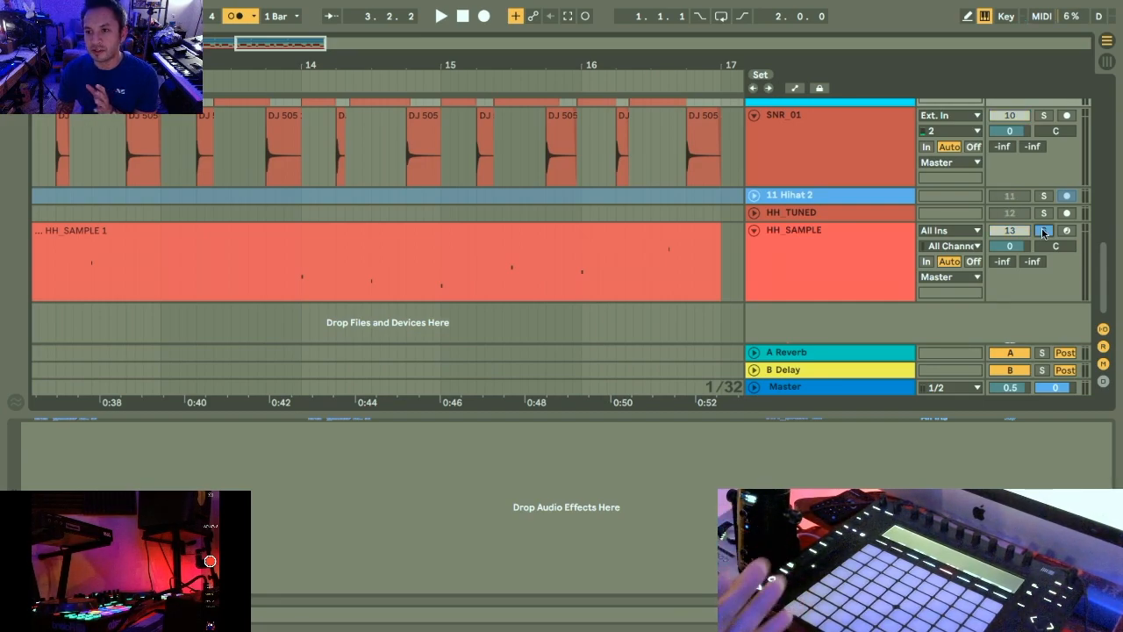
left_click(1044, 231)
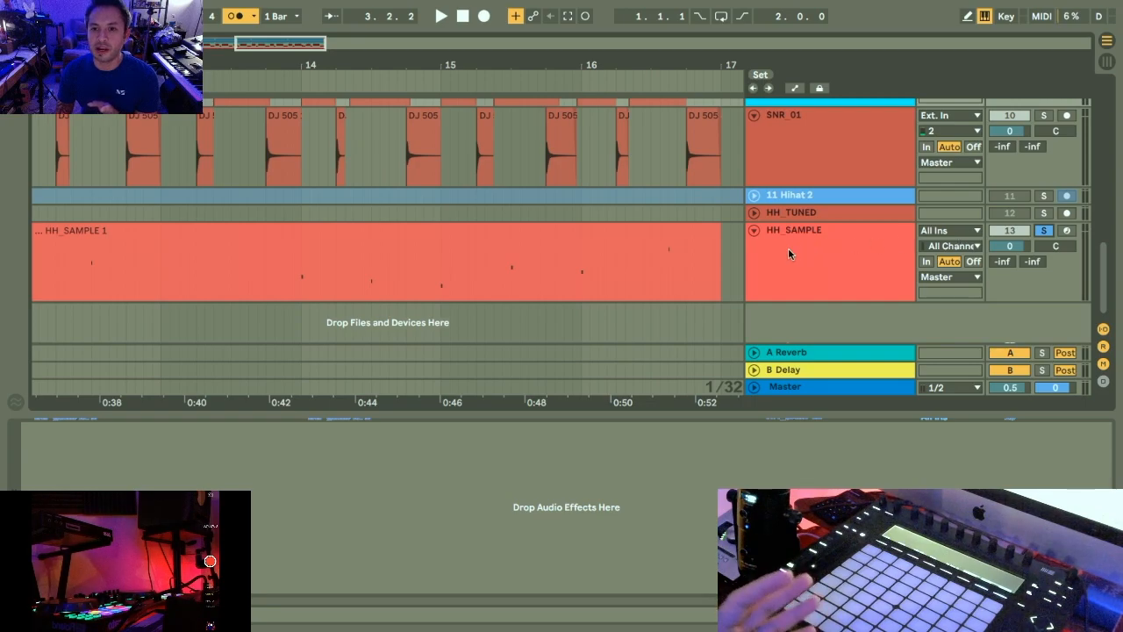
Inspect the Hihat 2 track's lane and Melodyne device, and check the HH_TUNED track for devices.
left_click(753, 196)
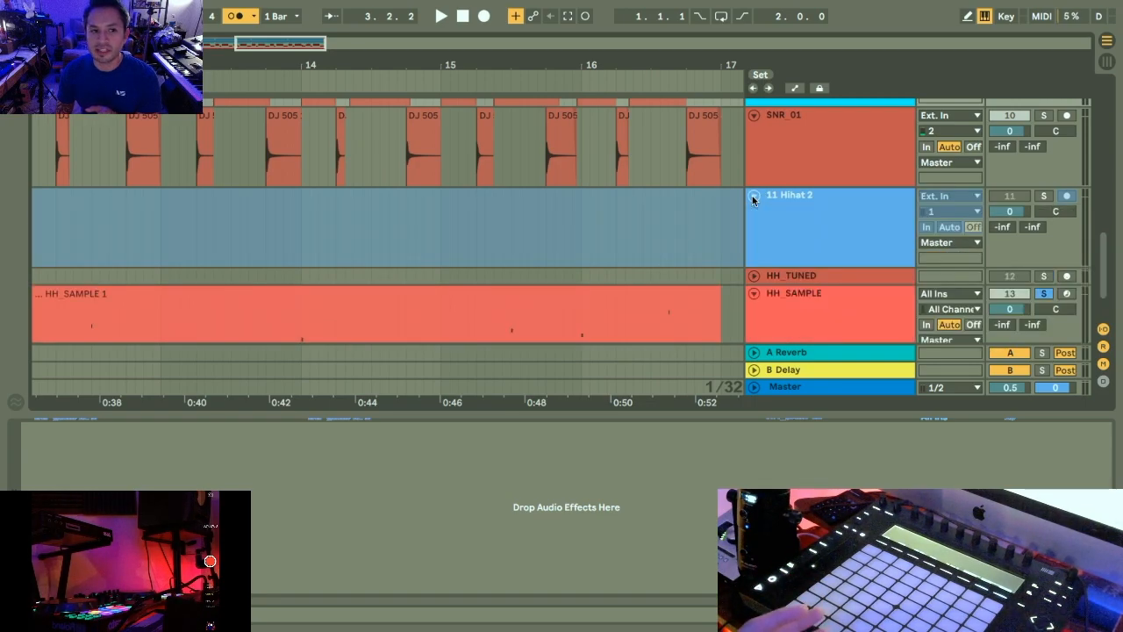
left_click(753, 196)
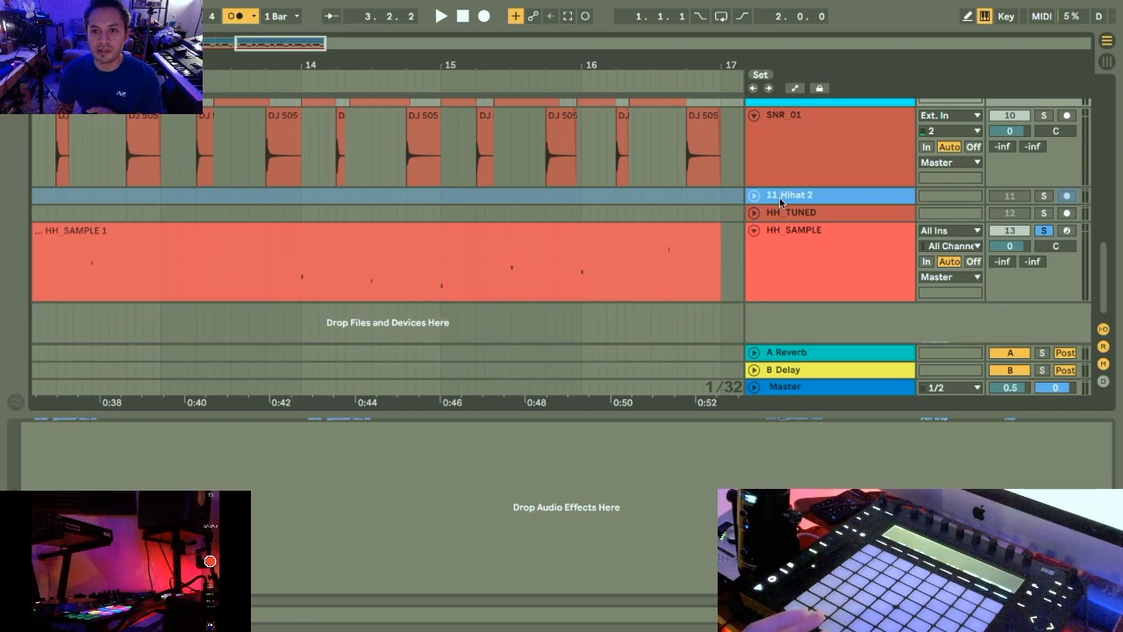
left_click(780, 201)
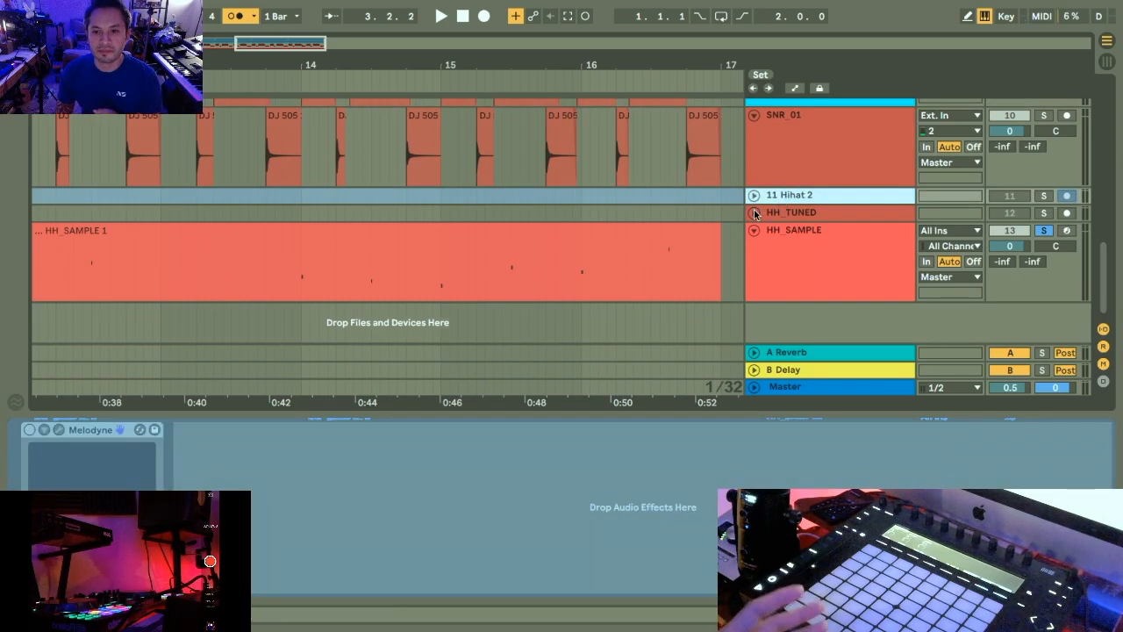
left_click(755, 213)
scroll(755, 213, "down", 3)
left_click(753, 161)
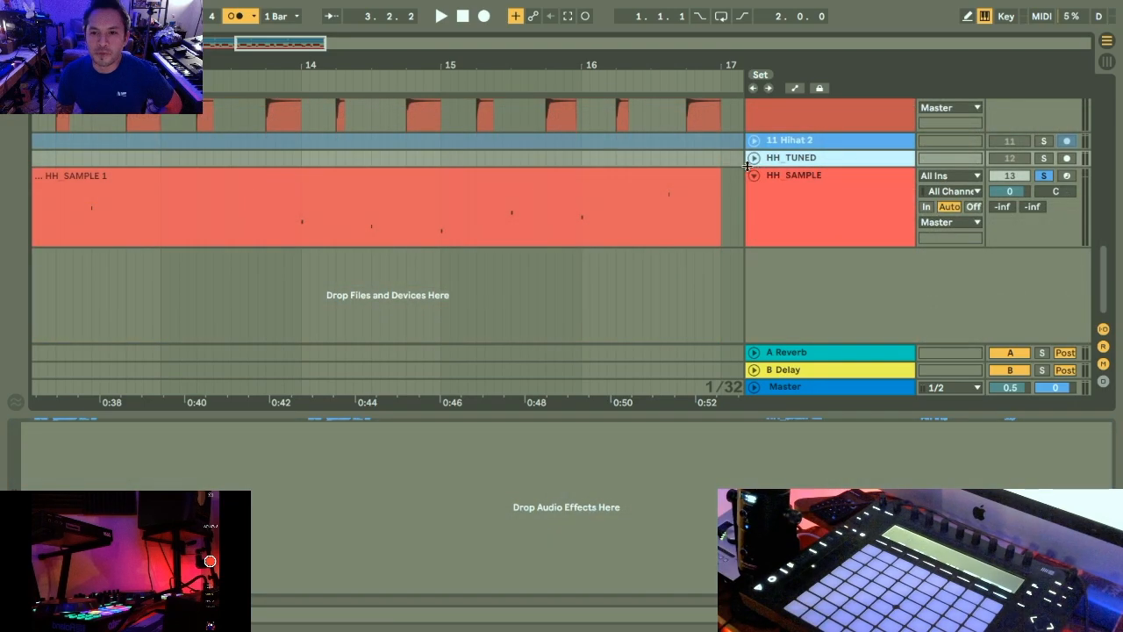
Examine the HH_SAMPLE device chain, from the hi-hat sampler through Convolution Reverb Pro, Hot Tubes, EQ Eight and Utility.
left_click(812, 185)
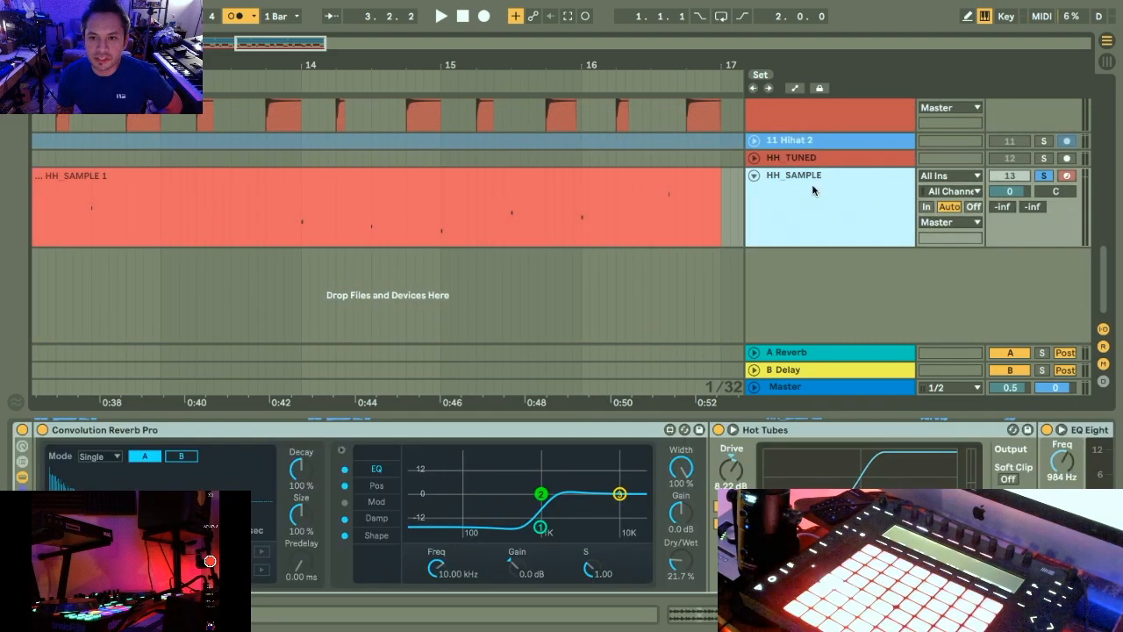
left_click(507, 430)
scroll(502, 446, "left", 8)
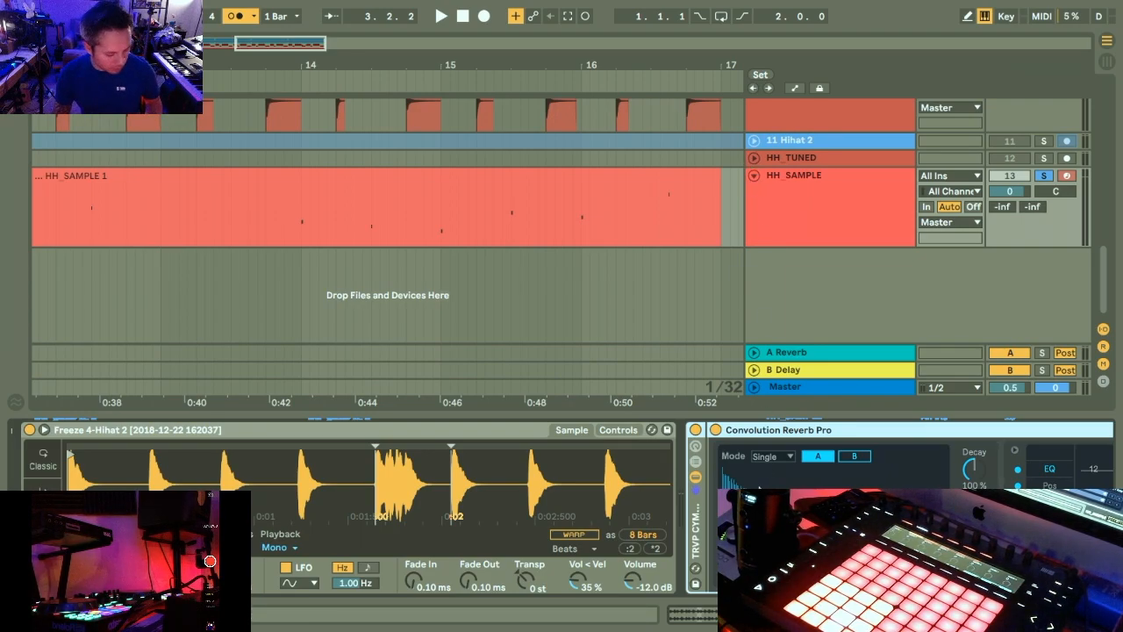
scroll(760, 489, "right", 10)
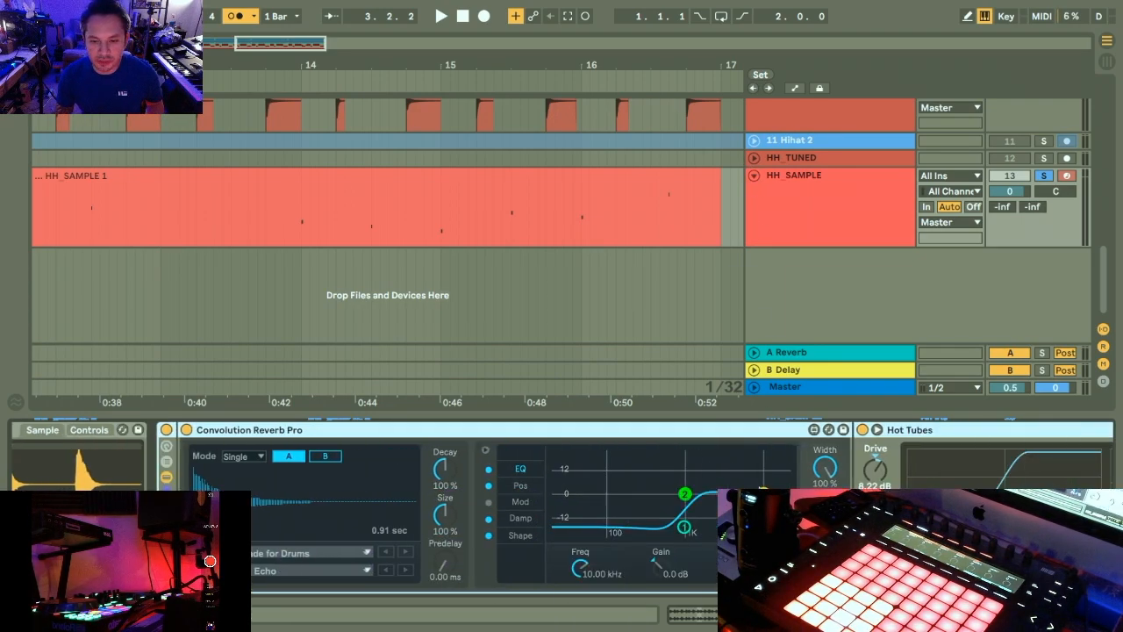
scroll(564, 507, "right", 14)
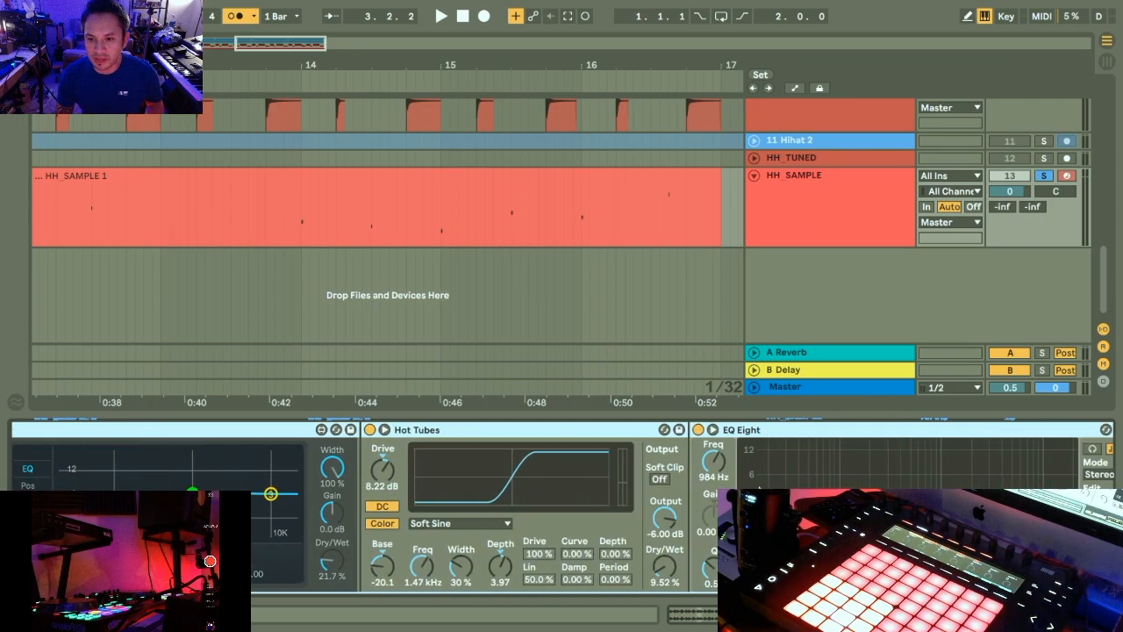
scroll(760, 488, "left", 1)
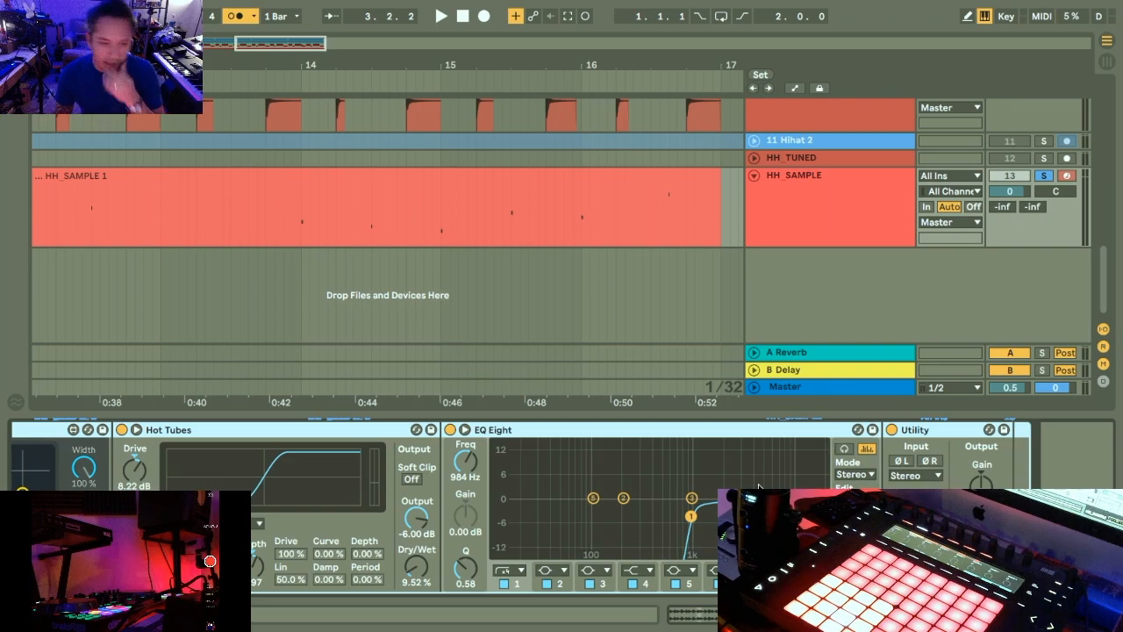
scroll(760, 488, "left", 10)
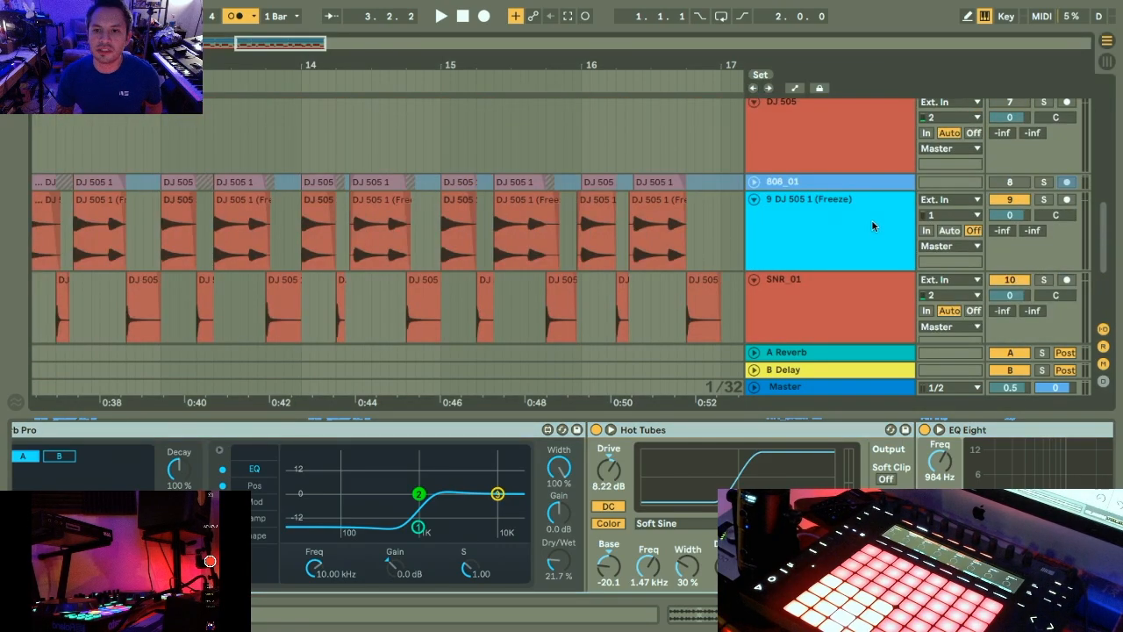
Solo the Azimuth Kit track and start playback of the arrangement.
scroll(872, 226, "up", 3)
scroll(872, 225, "up", 3)
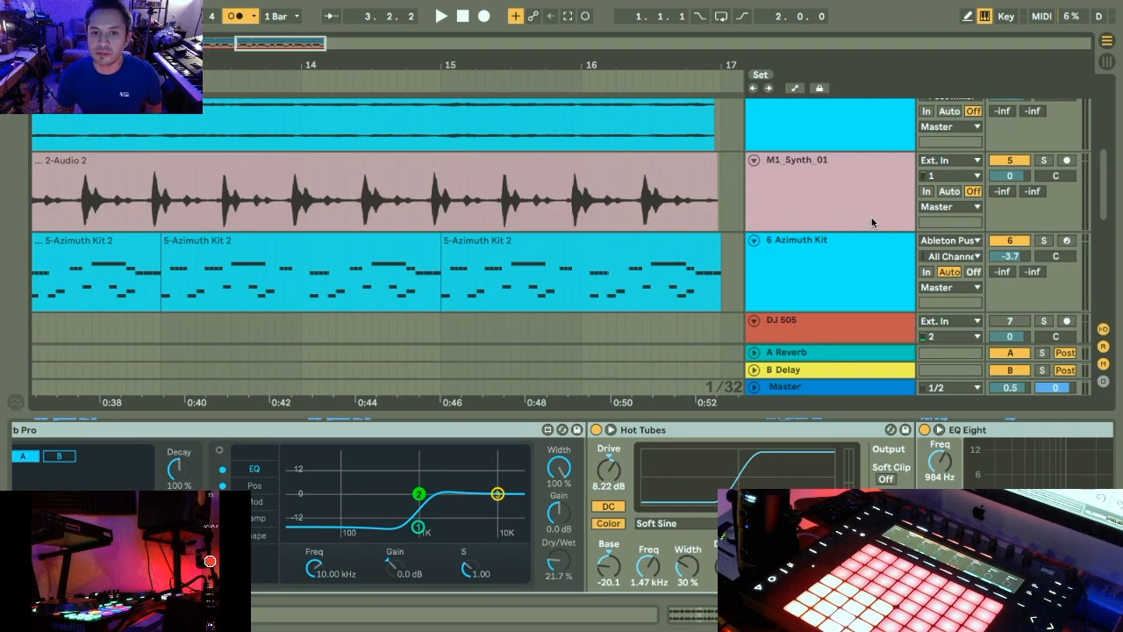
scroll(873, 222, "down", 2)
left_click(1044, 204)
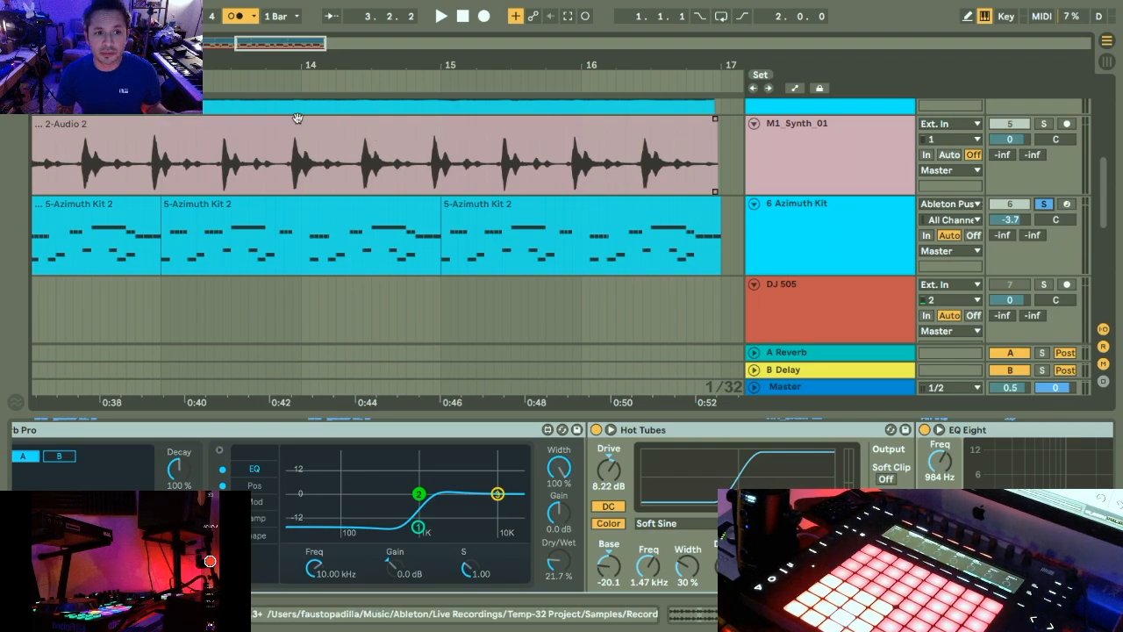
left_click_drag(287, 44, 284, 5)
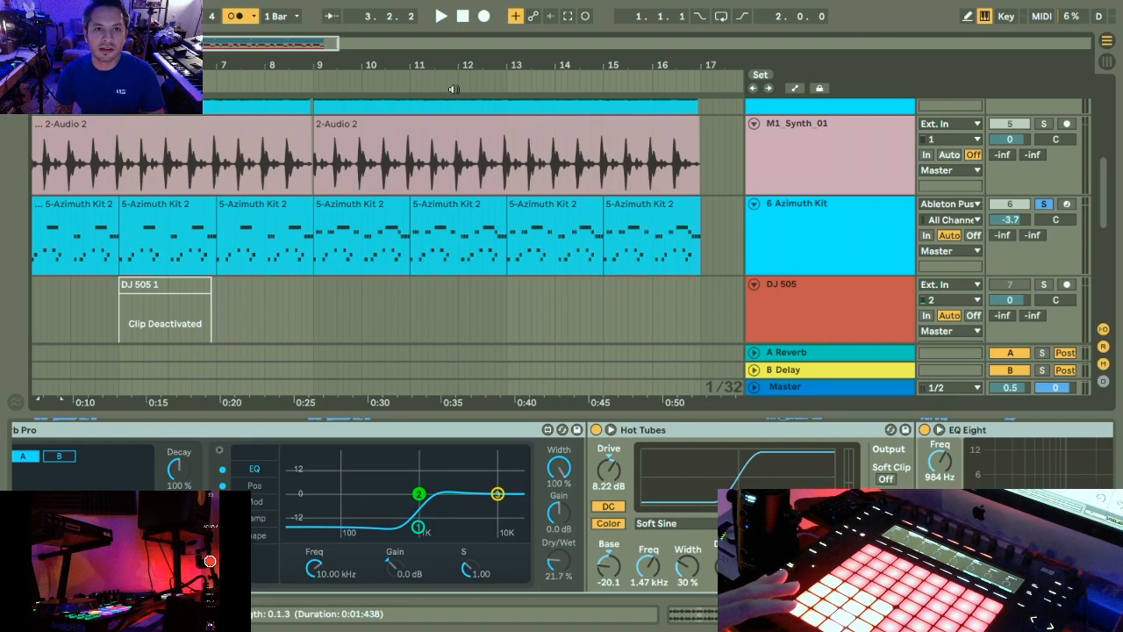
left_click(441, 16)
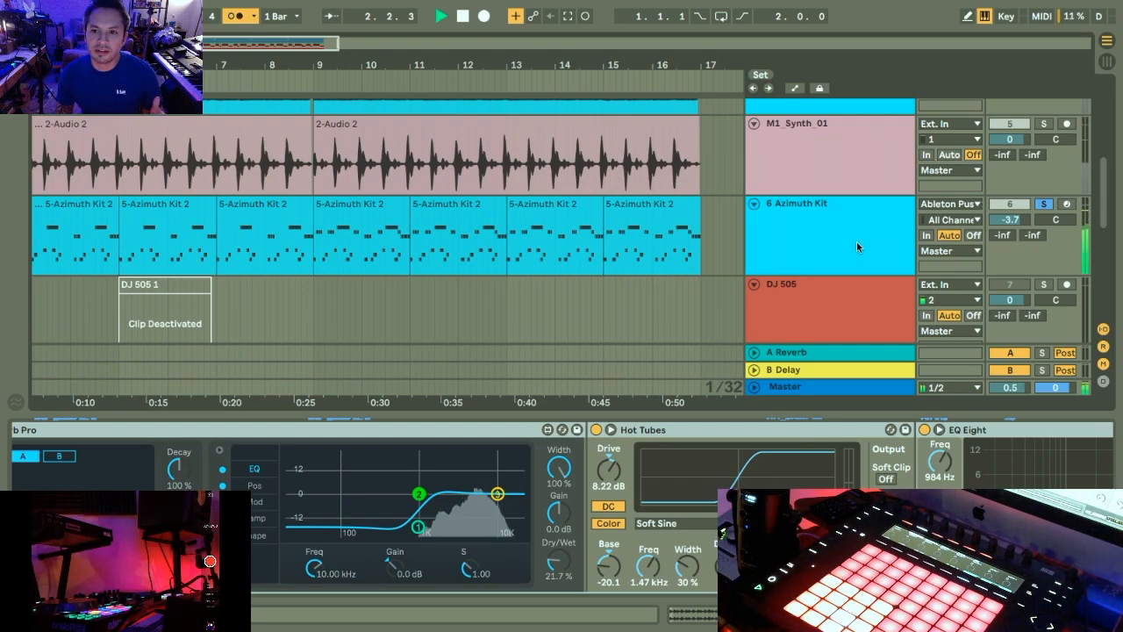
Review the Azimuth Kit device chain with its Arpeggiator, Vox Hi Lo sampler and Echo during playback, and stop playback.
left_click(856, 244)
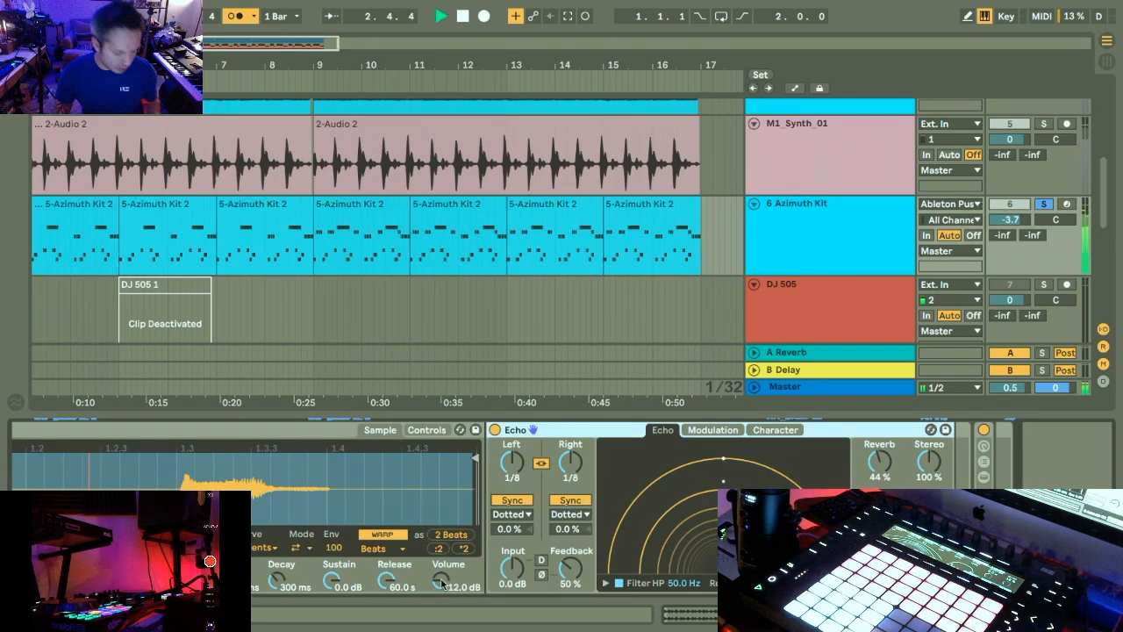
scroll(281, 530, "left", 5)
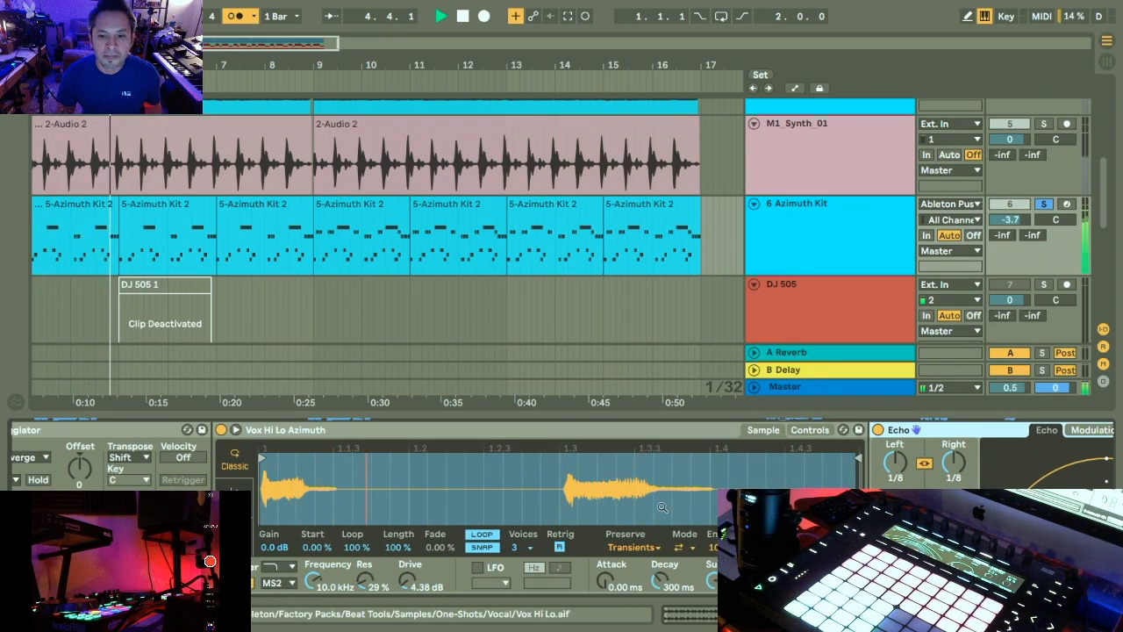
scroll(283, 527, "left", 5)
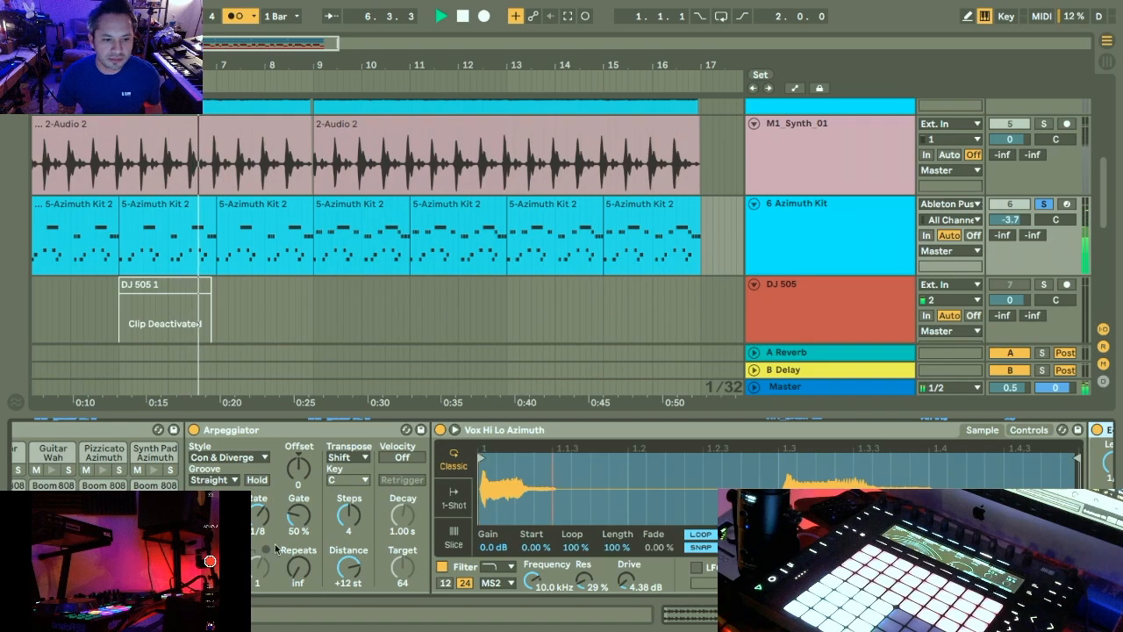
scroll(518, 541, "right", 10)
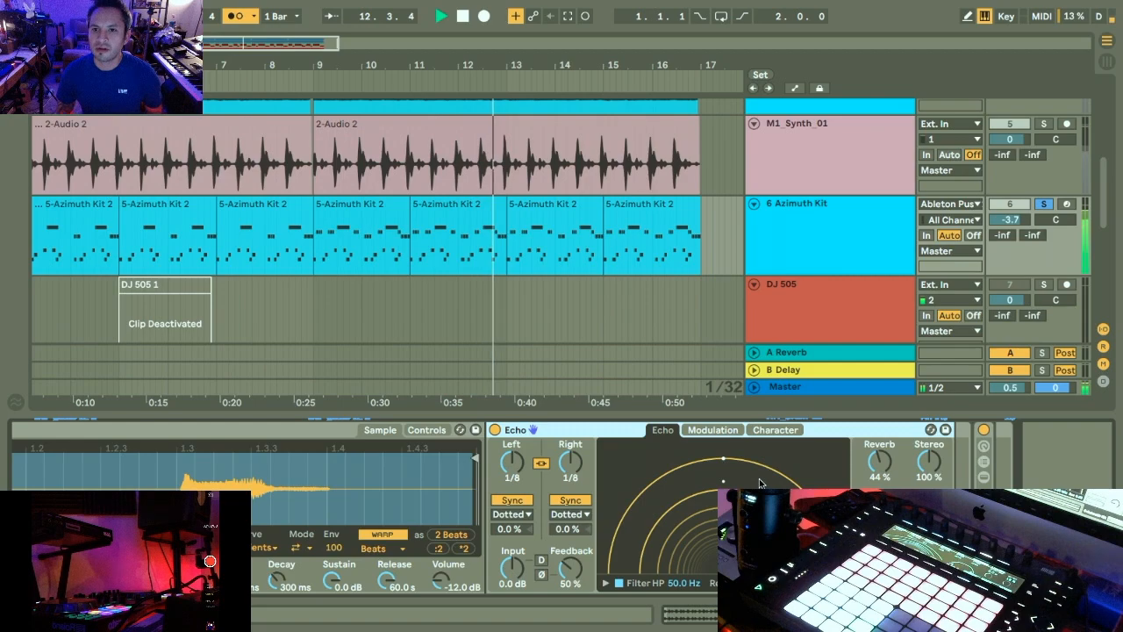
key("space")
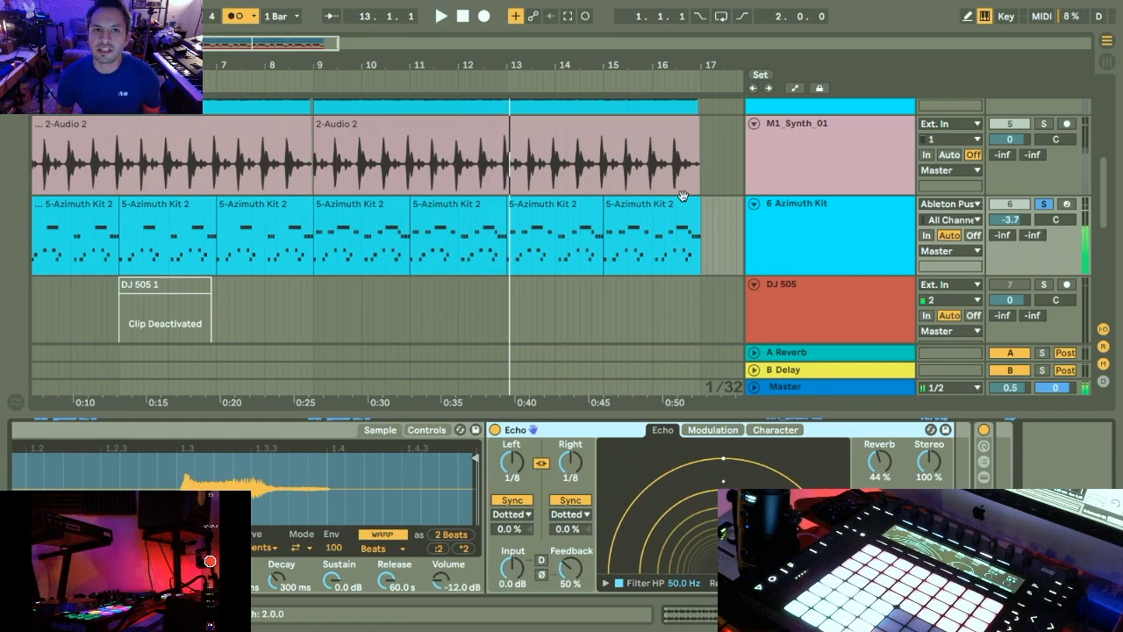
Unsolo the Azimuth Kit track, audition the M1_Synth_01 track in solo, and stop playback back at the start.
left_click(1044, 205)
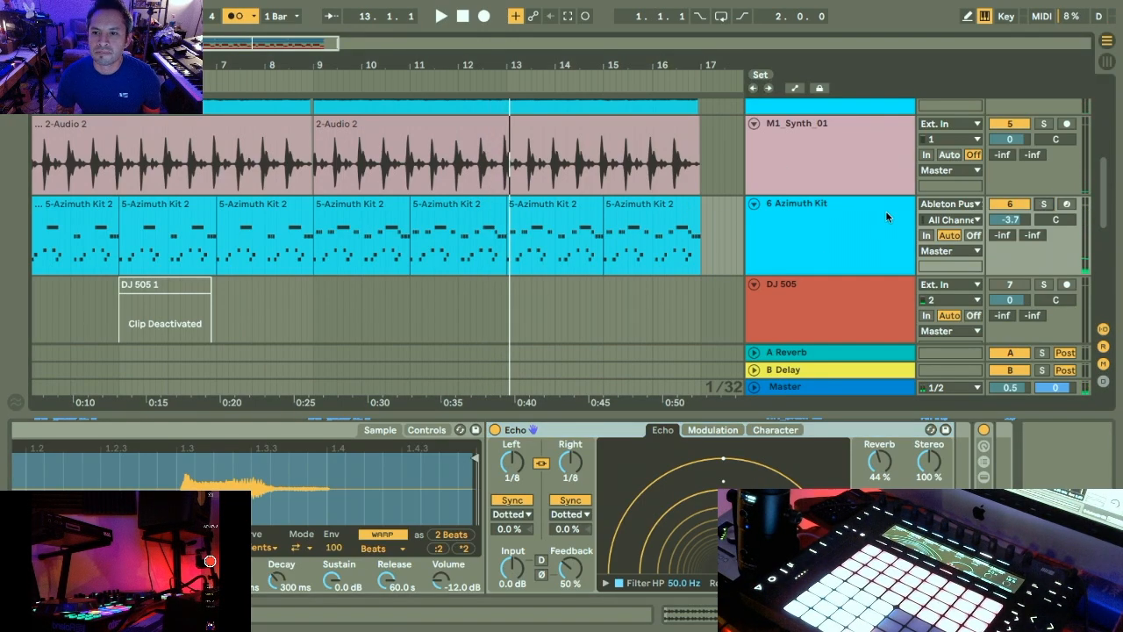
scroll(885, 211, "up", 5)
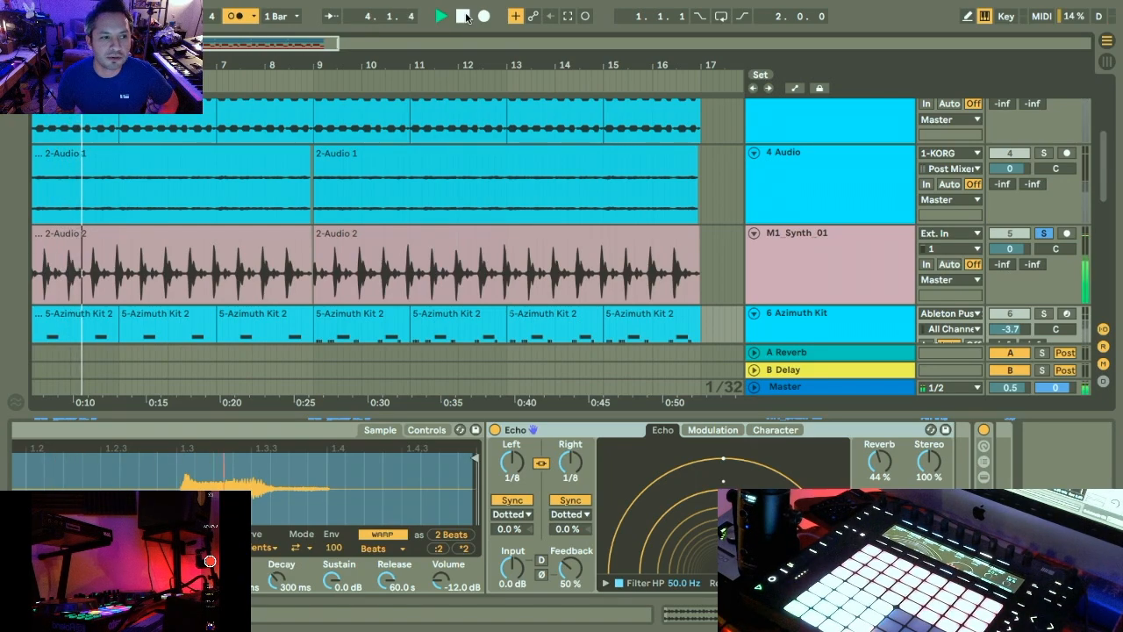
left_click(464, 17)
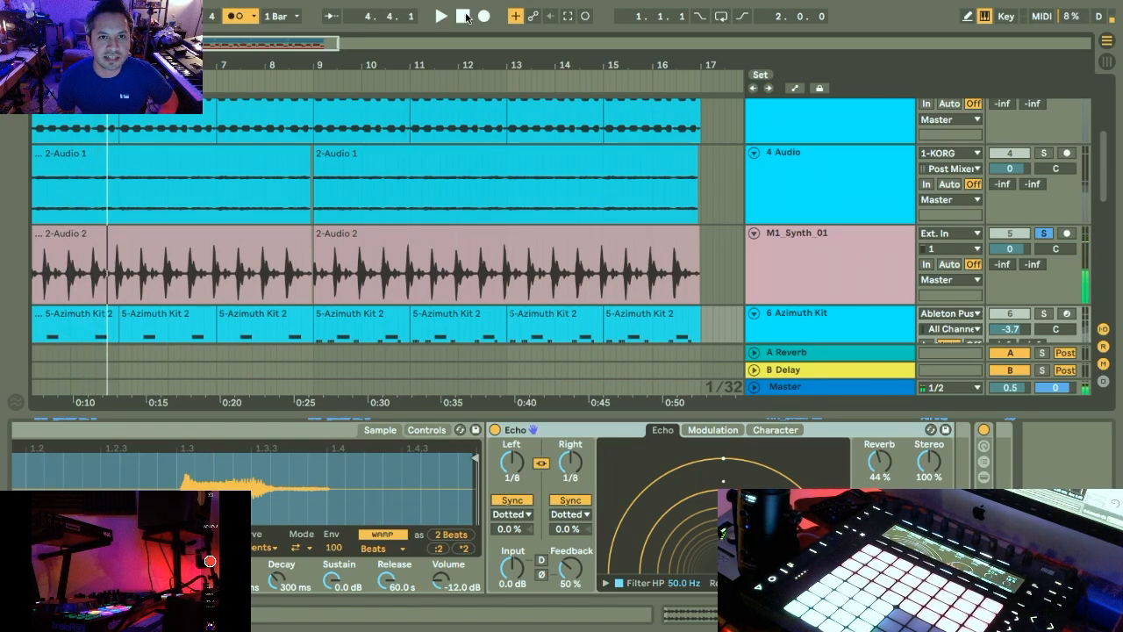
left_click(466, 17)
left_click_drag(202, 65, 247, 60)
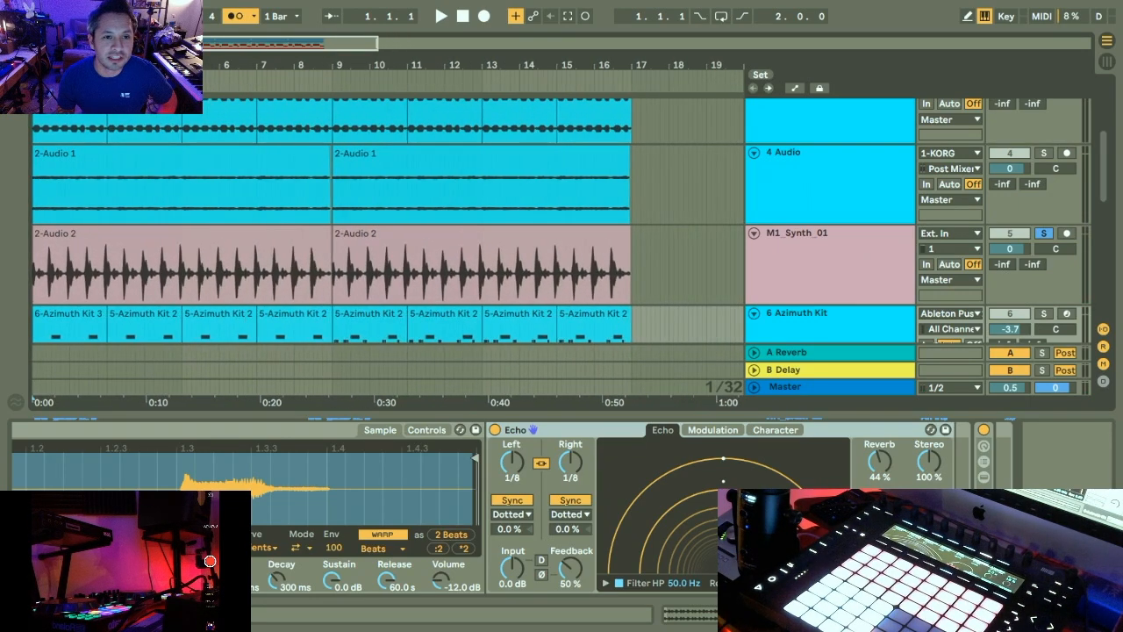
Solo the 4 Audio track instead of M1_Synth_01, play it from the start, and return the stopped playback to bar 1.
scroll(304, 211, "up", 2)
left_click(390, 244)
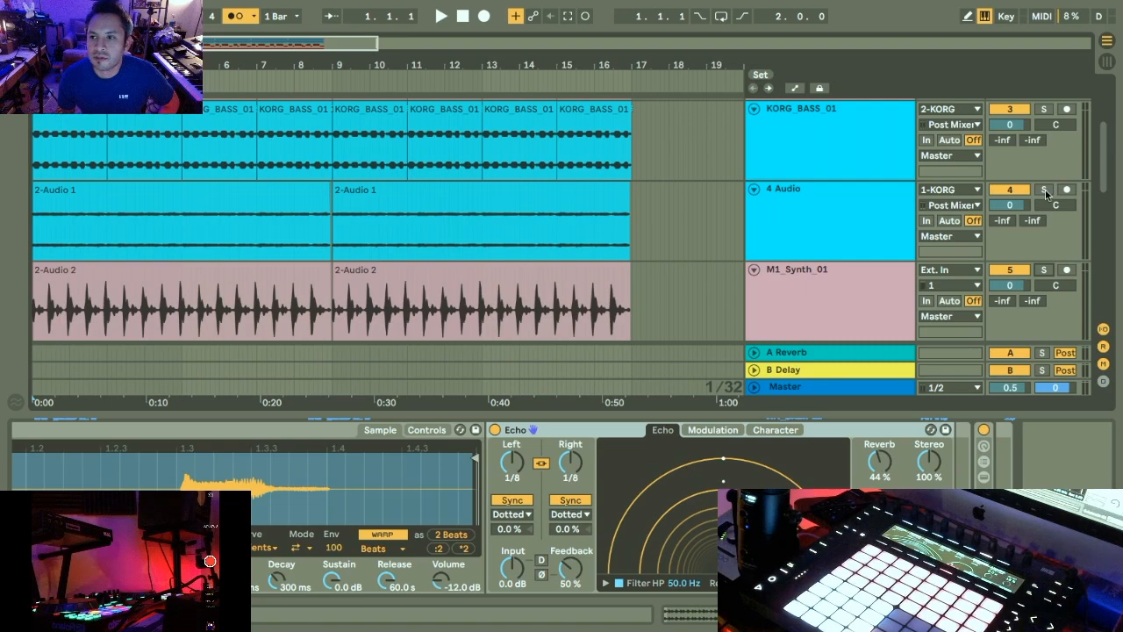
left_click_drag(324, 44, 429, 38)
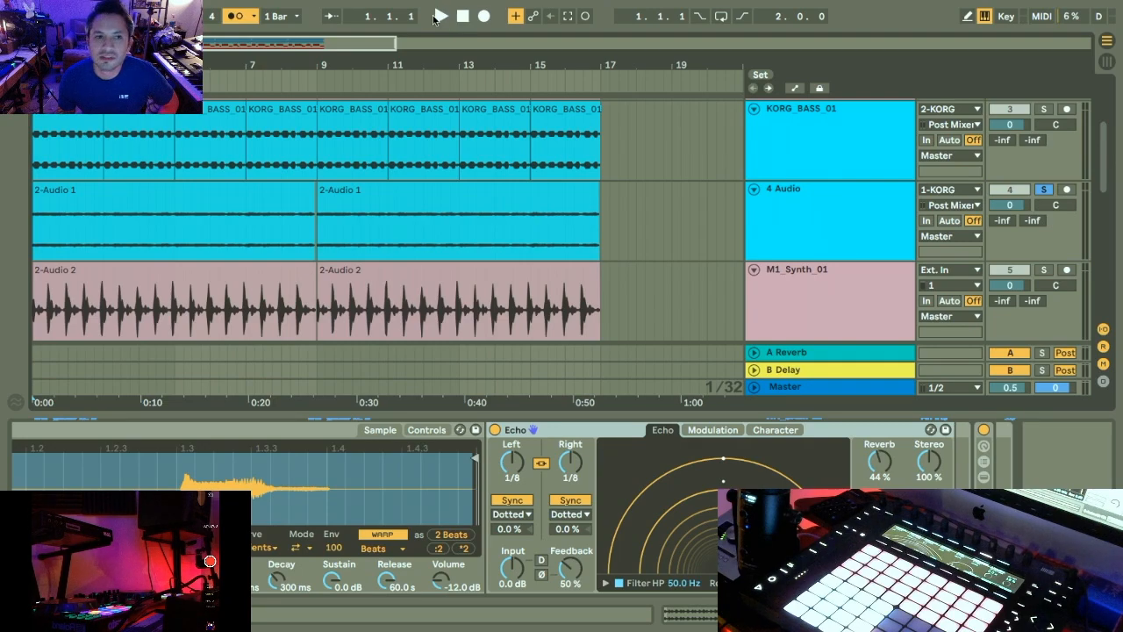
left_click(440, 17)
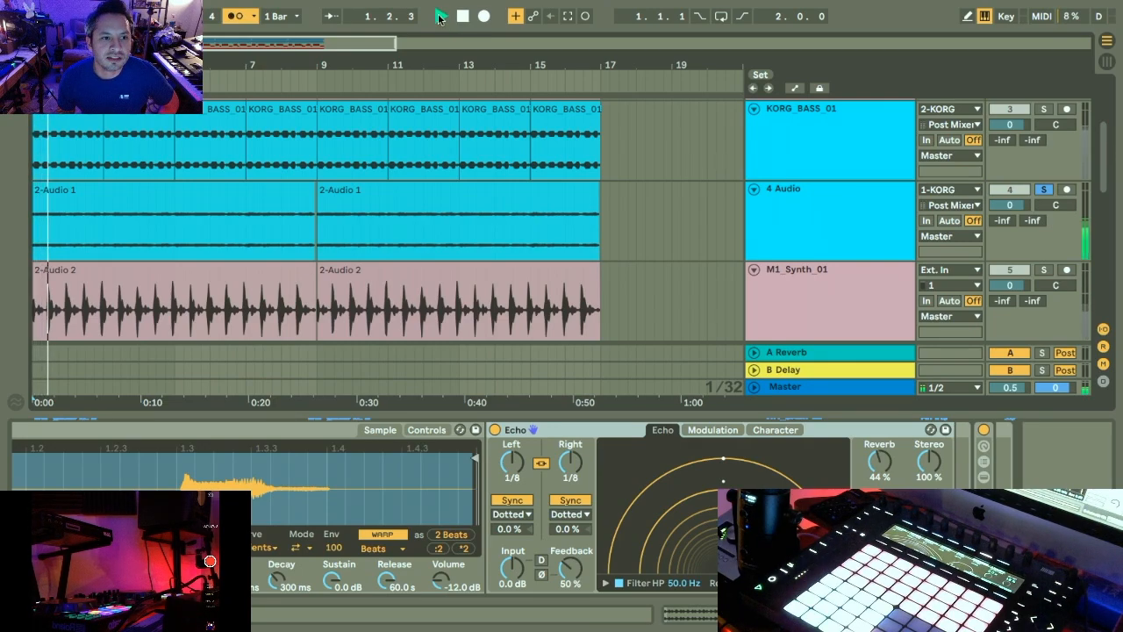
left_click(384, 189)
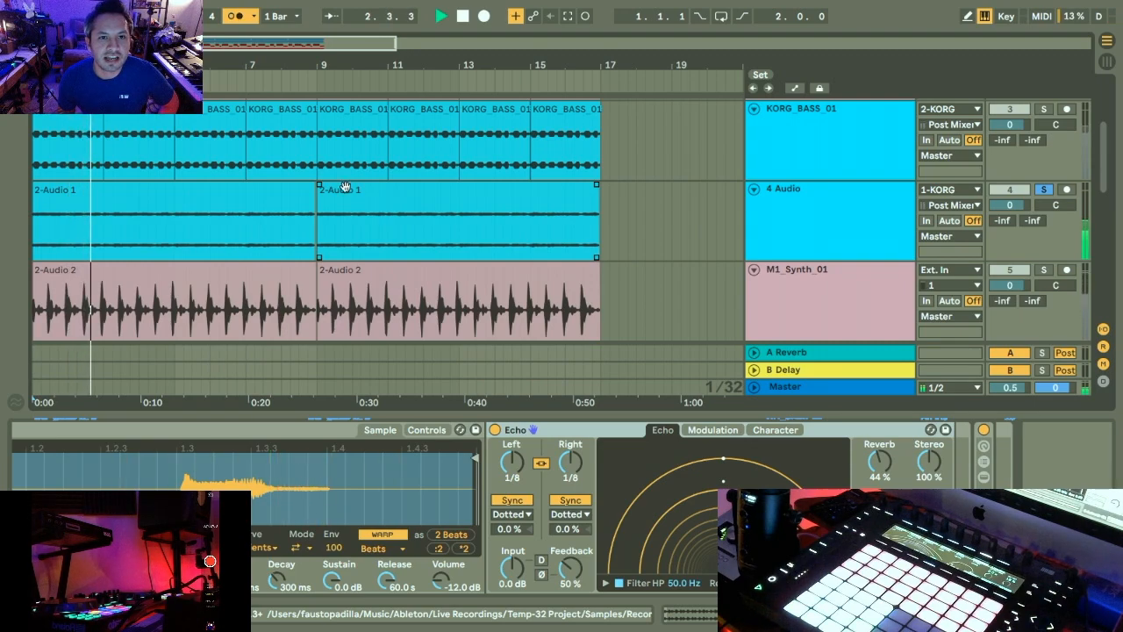
left_click(323, 145)
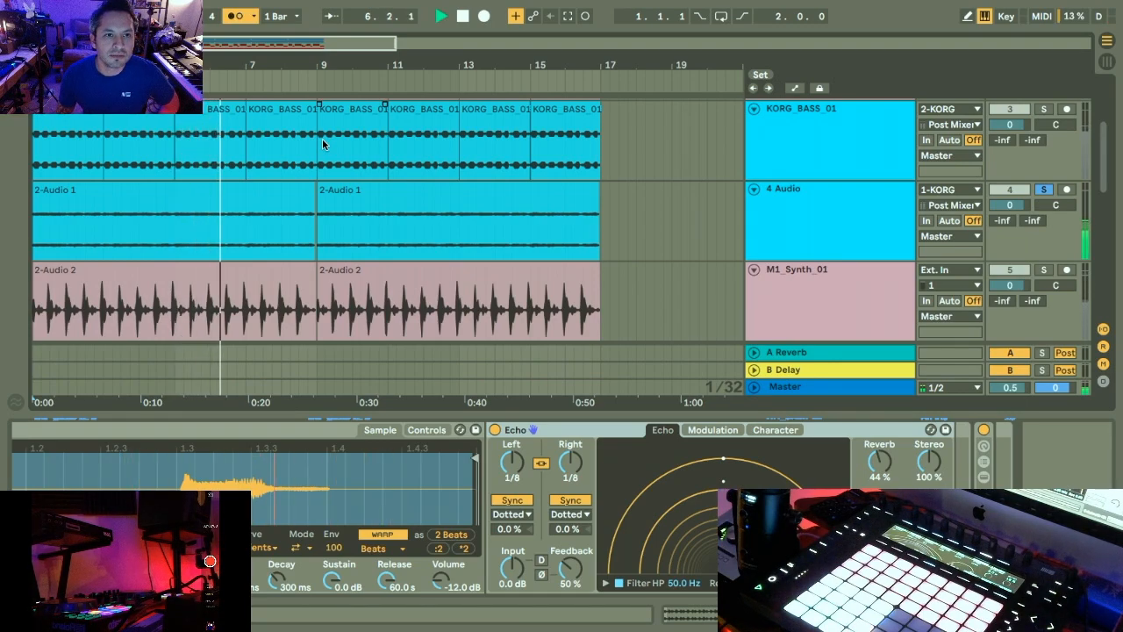
left_click(463, 16)
left_click(463, 17)
Audition the KORG_BASS_01 track in solo with the 2 KORG track's devices shown, stop playback, and unsolo it.
scroll(399, 169, "up", 5)
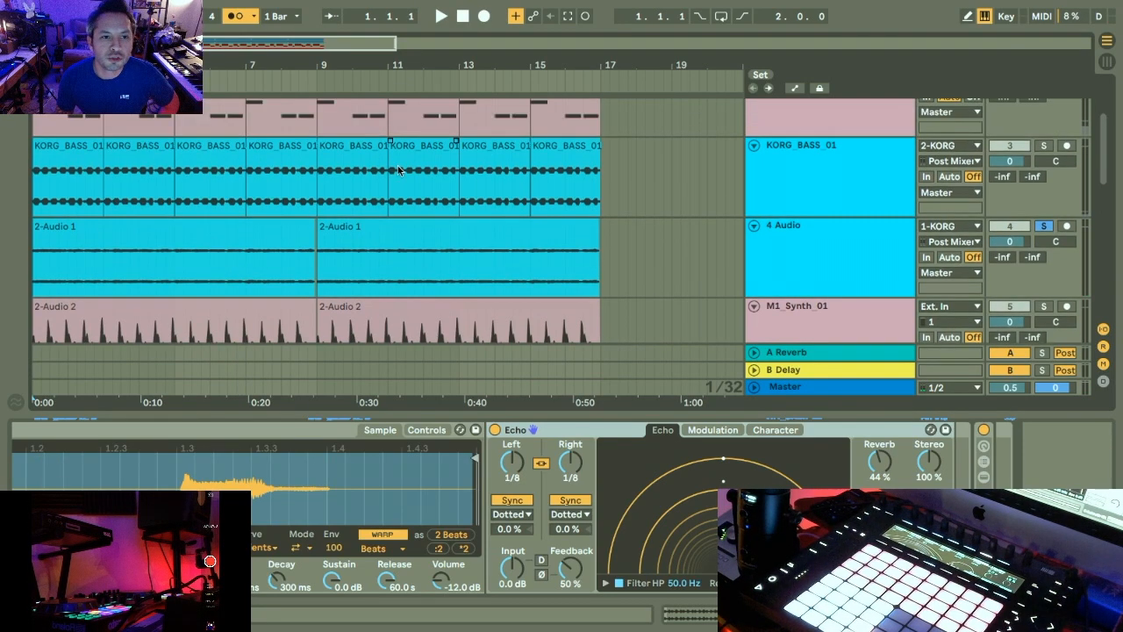
scroll(397, 167, "down", 1)
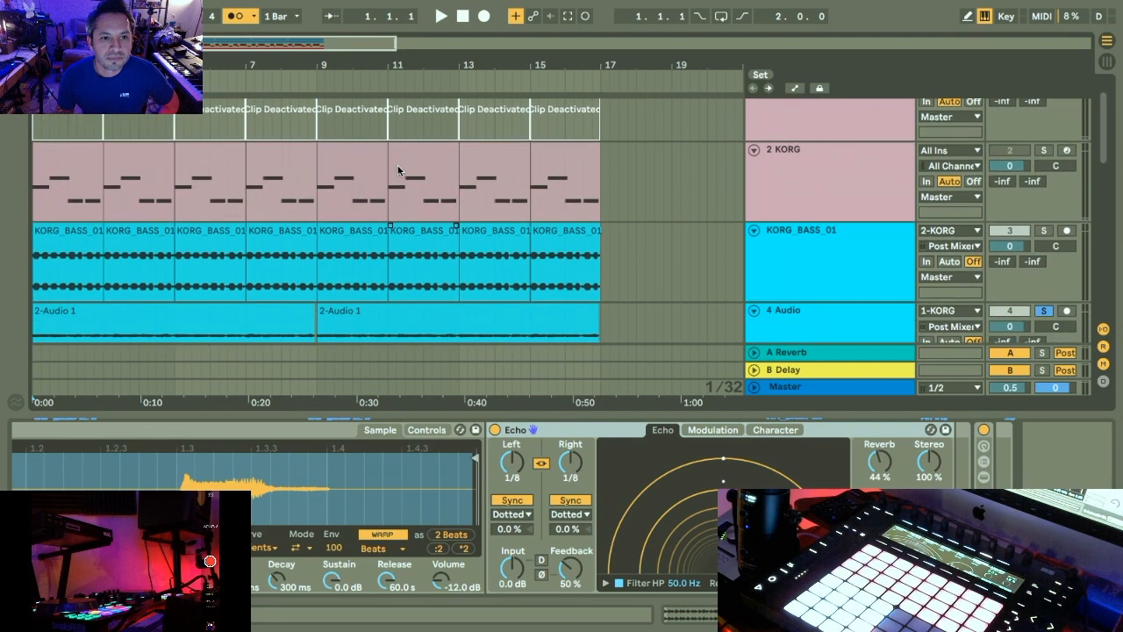
scroll(398, 169, "up", 1)
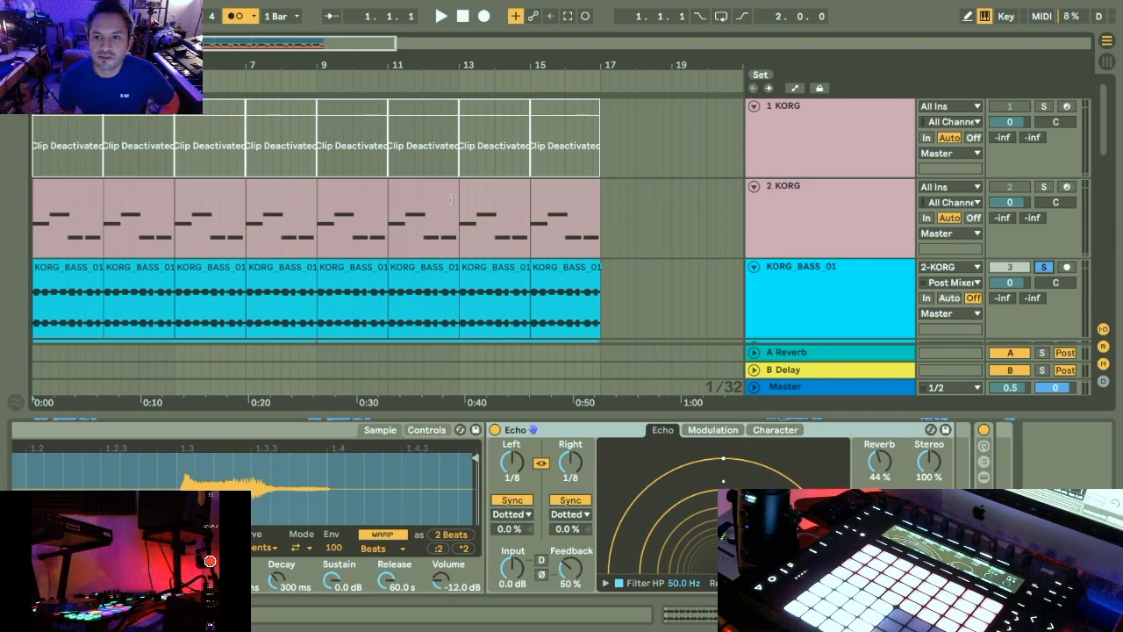
left_click(870, 207)
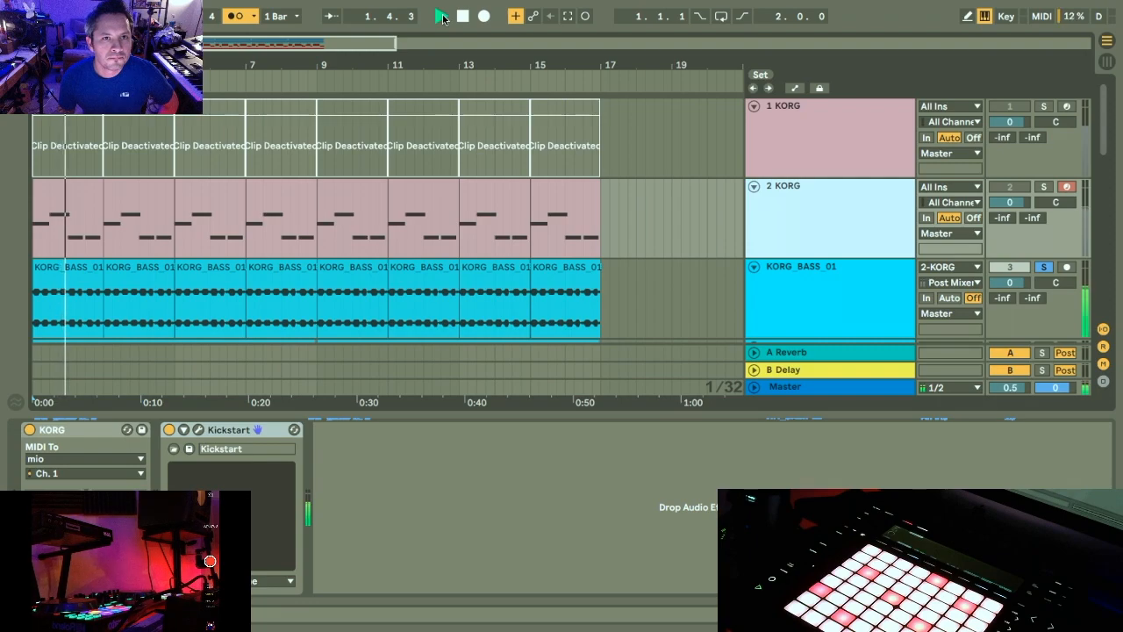
left_click(462, 17)
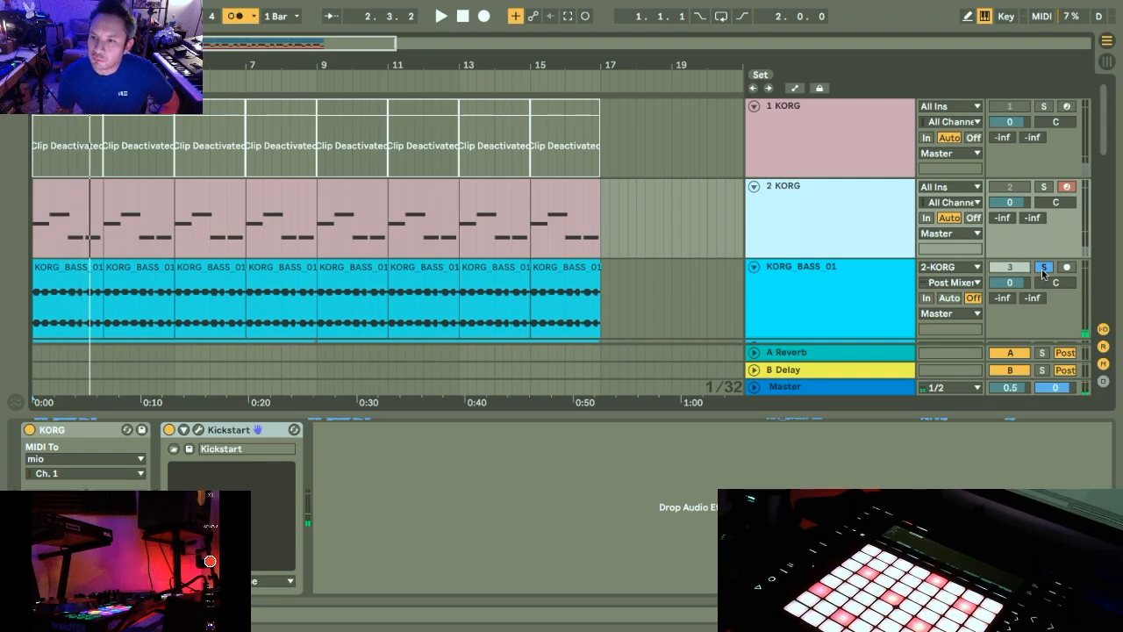
left_click(1044, 268)
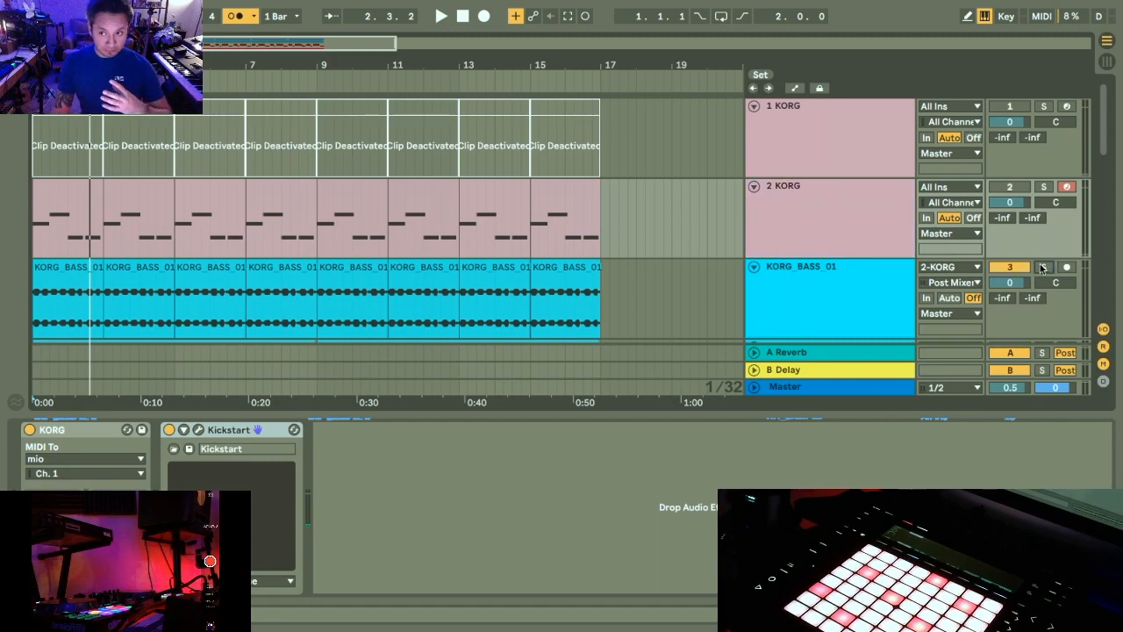
Play the full arrangement from bar 1 with no track soloed.
scroll(386, 220, "down", 4)
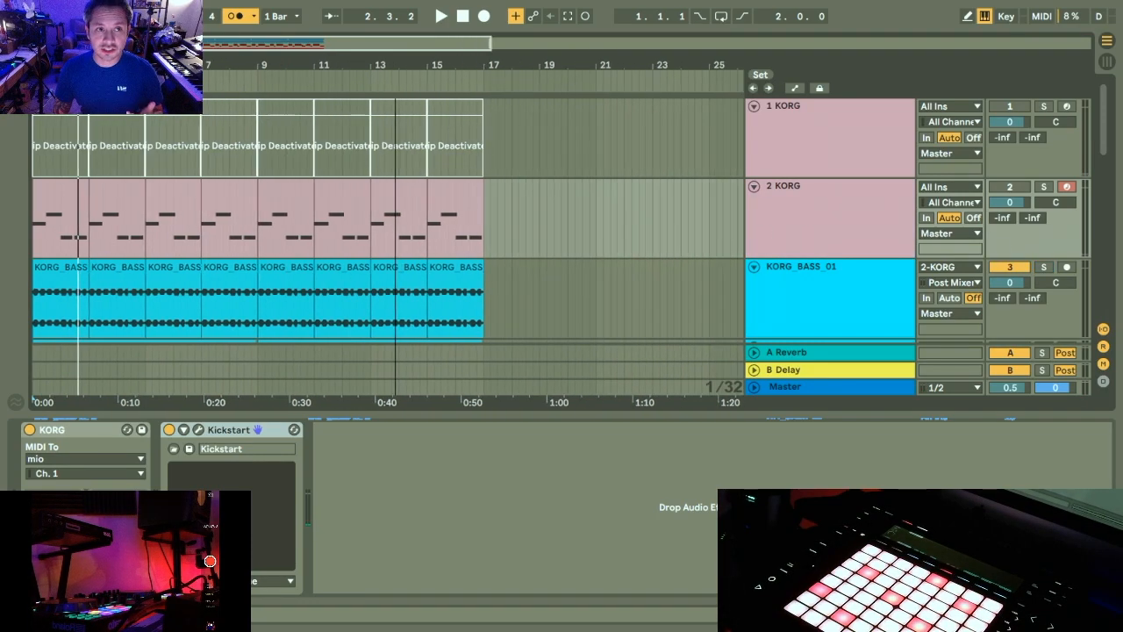
left_click(463, 16)
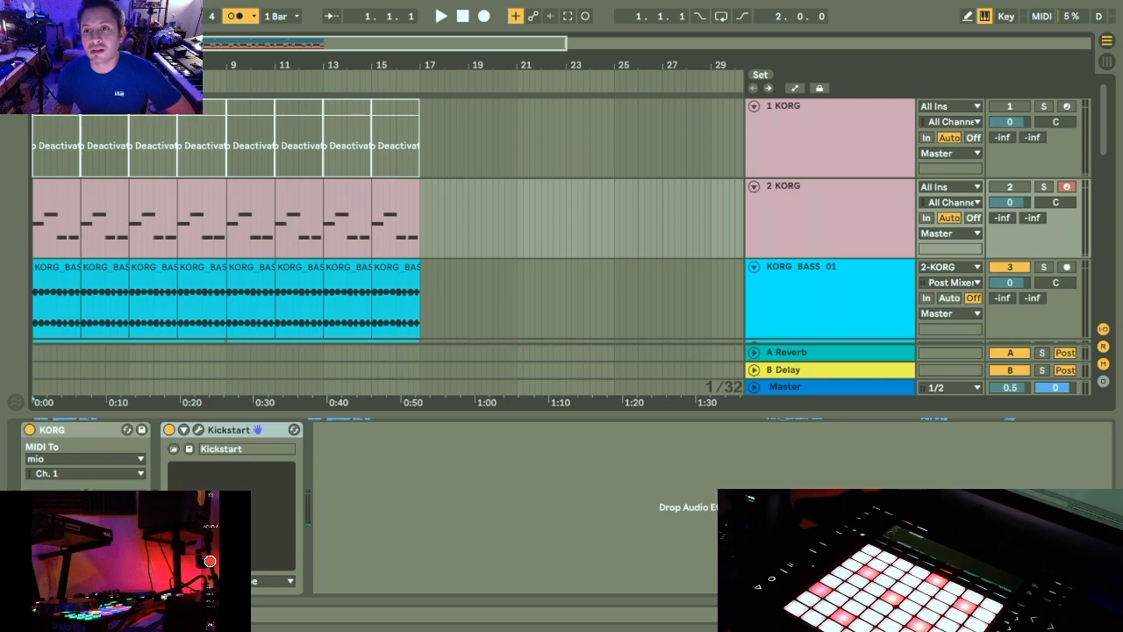
left_click(441, 16)
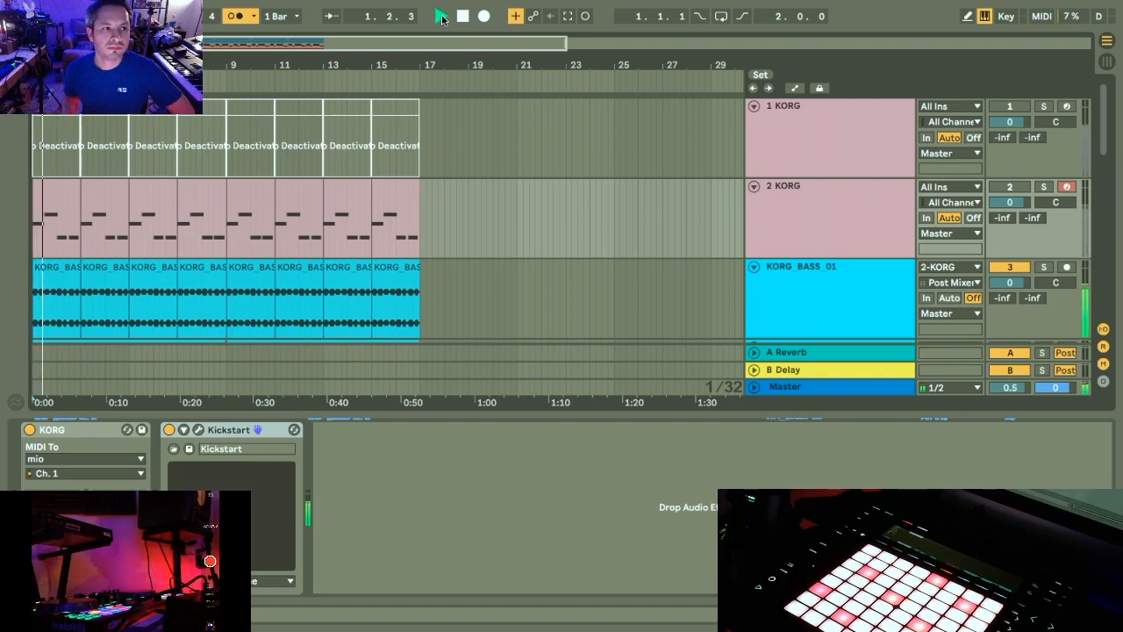